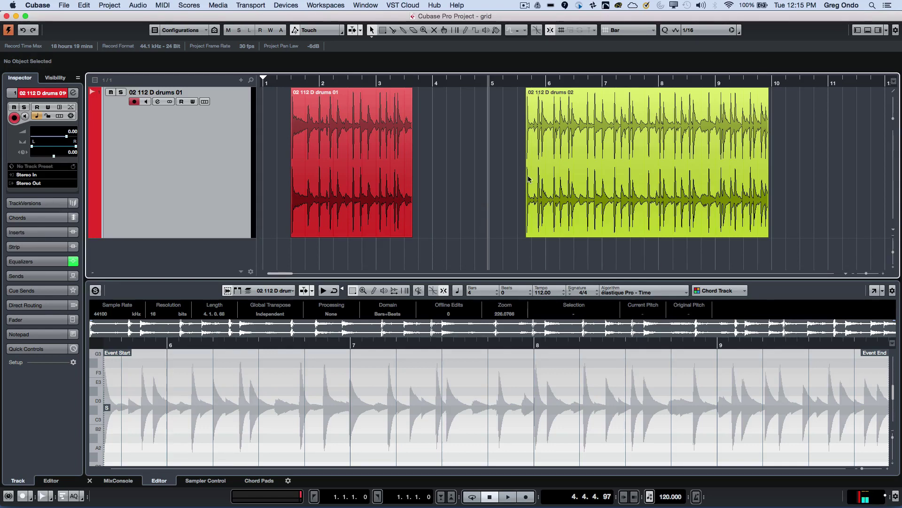
Toggle snapping on and off several times, leaving it switched on
{"action": "left_click", "coordinate": [552, 32]}
{"action": "left_click", "coordinate": [551, 33]}
{"action": "left_click", "coordinate": [551, 34]}
{"action": "left_click", "coordinate": [552, 33]}
{"action": "left_click", "coordinate": [552, 33]}
{"action": "left_click", "coordinate": [551, 33]}
{"action": "left_click", "coordinate": [552, 33]}
{"action": "left_click", "coordinate": [551, 32]}
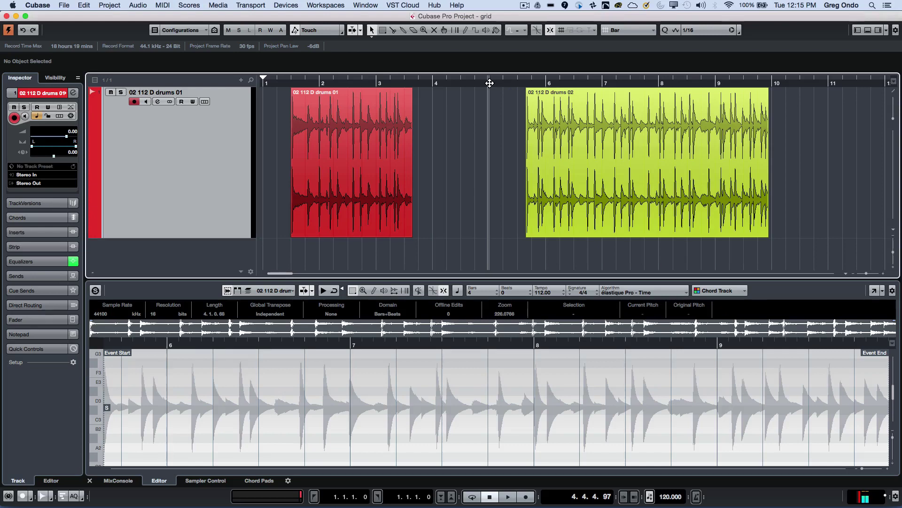
Keep the grid at Bar, then switch the ruler to Seconds with a 1000 ms grid
{"action": "left_click", "coordinate": [625, 31]}
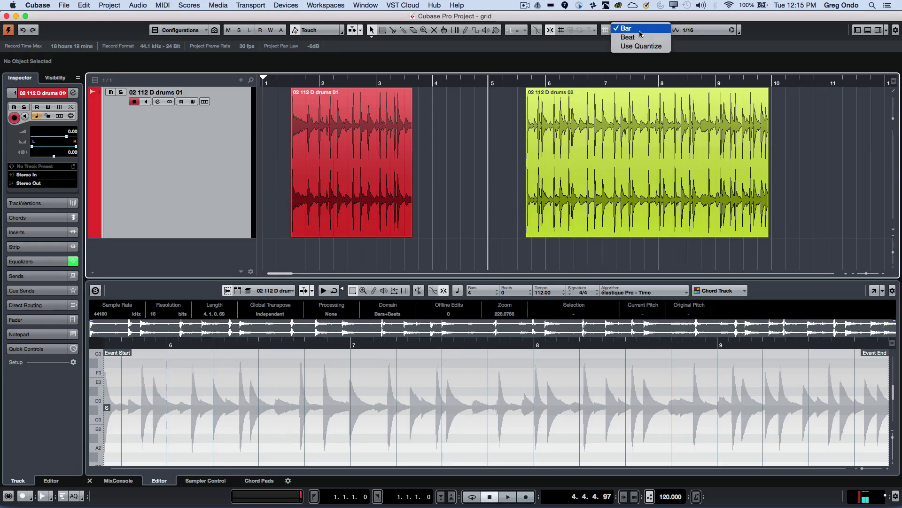
{"action": "left_click", "coordinate": [560, 81]}
{"action": "right_click", "coordinate": [573, 83]}
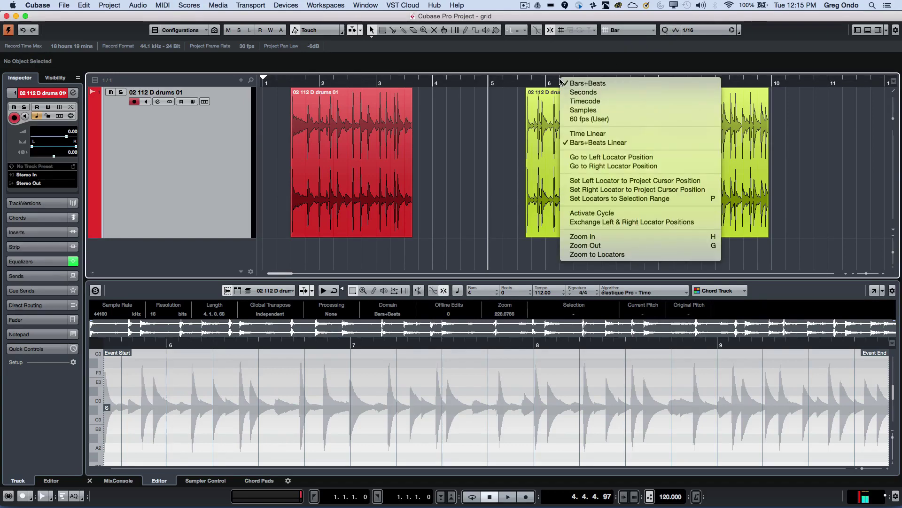
{"action": "left_click", "coordinate": [611, 92]}
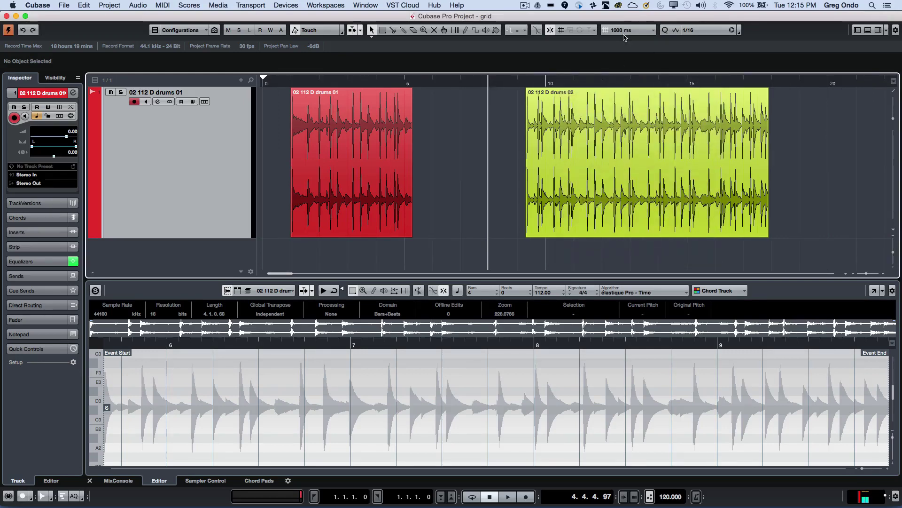
{"action": "left_click", "coordinate": [627, 31]}
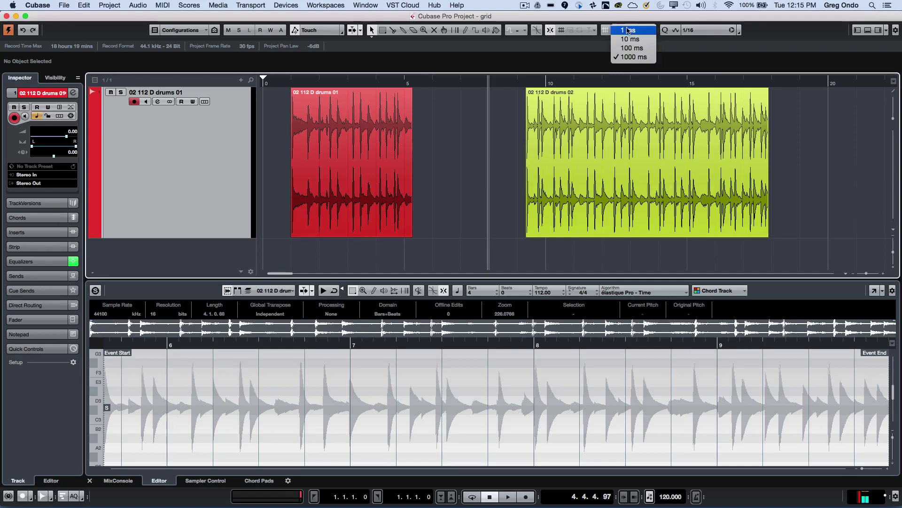
{"action": "left_click", "coordinate": [573, 76]}
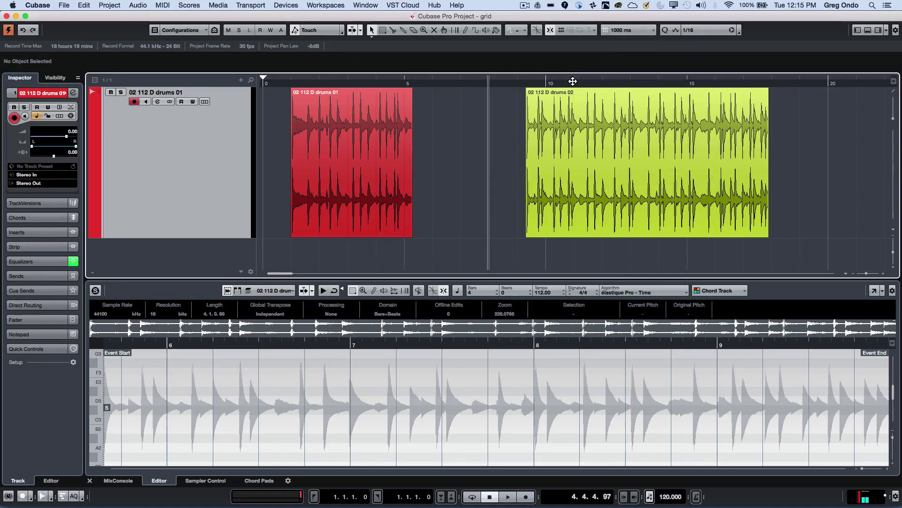
{"action": "right_click", "coordinate": [573, 80]}
Switch the ruler to Timecode with a 1-frame grid, then to Samples, checking each grid list
{"action": "left_click", "coordinate": [611, 104]}
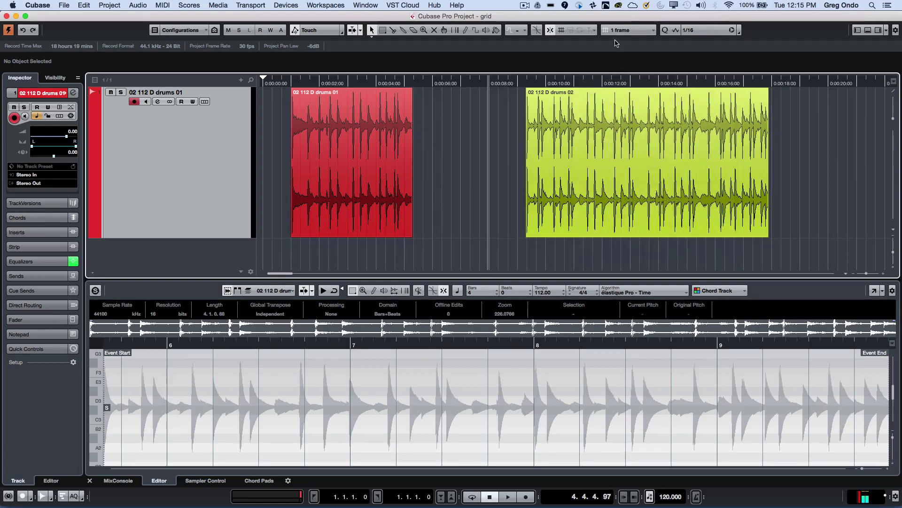
{"action": "left_click", "coordinate": [624, 30]}
{"action": "mouse_move", "coordinate": [627, 8]}
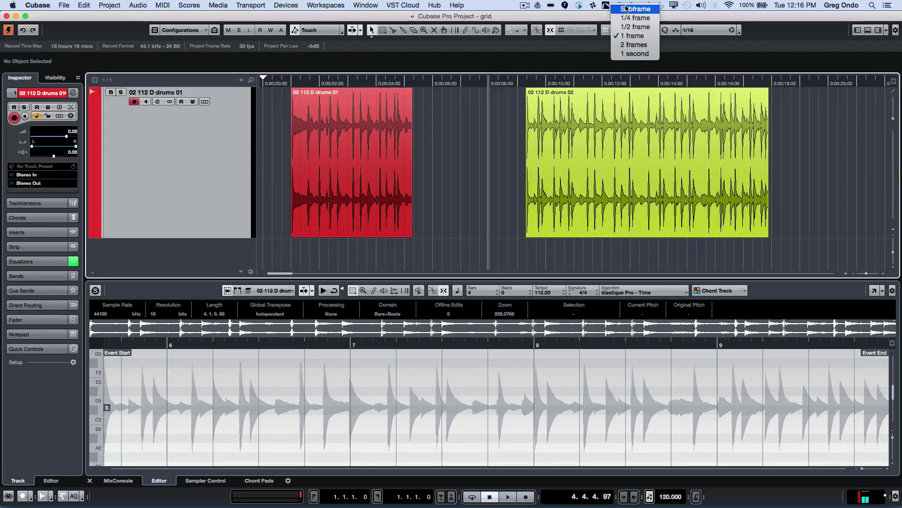
{"action": "left_click", "coordinate": [554, 81]}
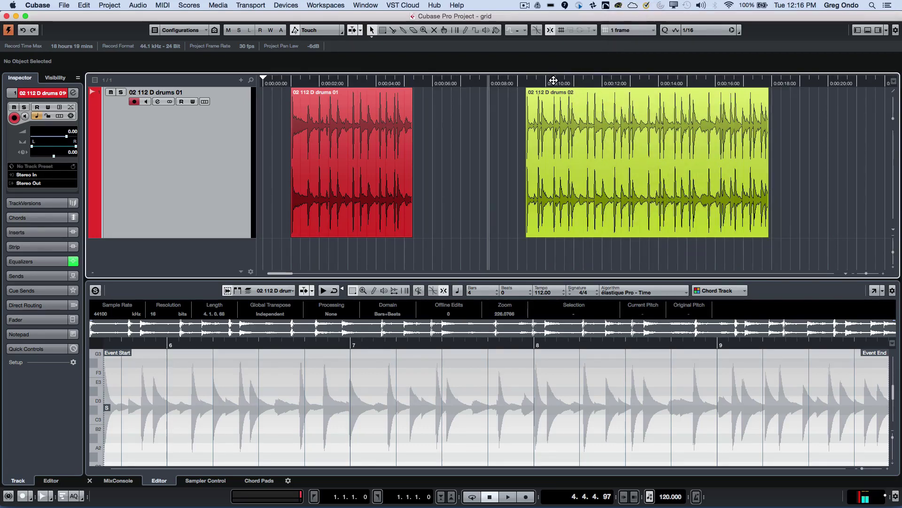
{"action": "right_click", "coordinate": [553, 81]}
{"action": "left_click", "coordinate": [595, 100]}
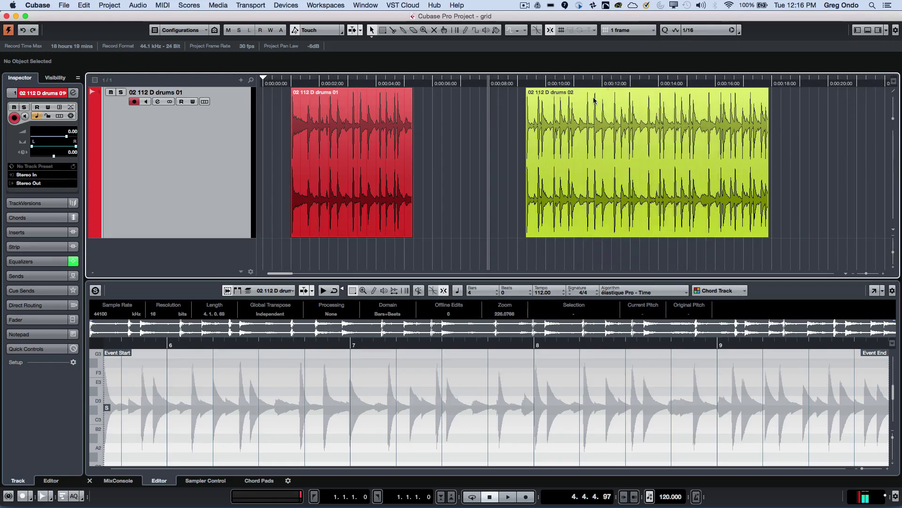
{"action": "left_click", "coordinate": [627, 32]}
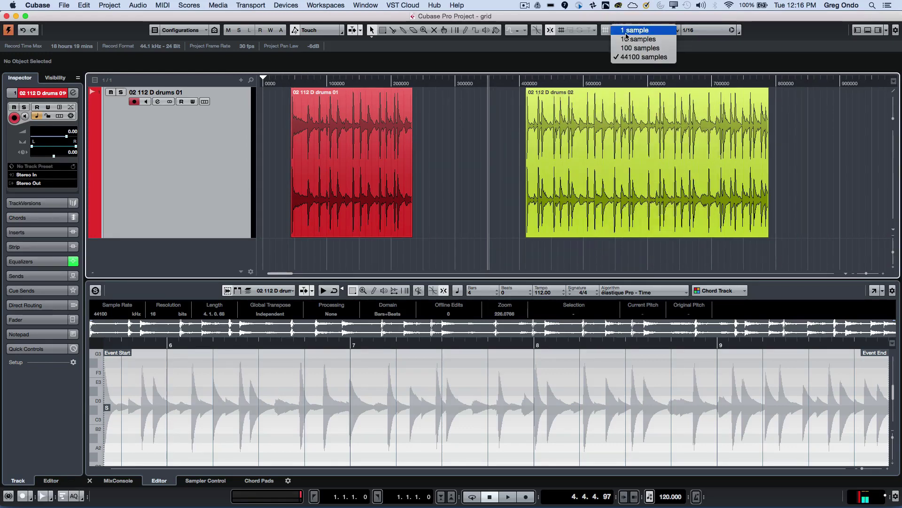
Return the ruler to Bars+Beats with the grid type kept at Bar
{"action": "right_click", "coordinate": [568, 82]}
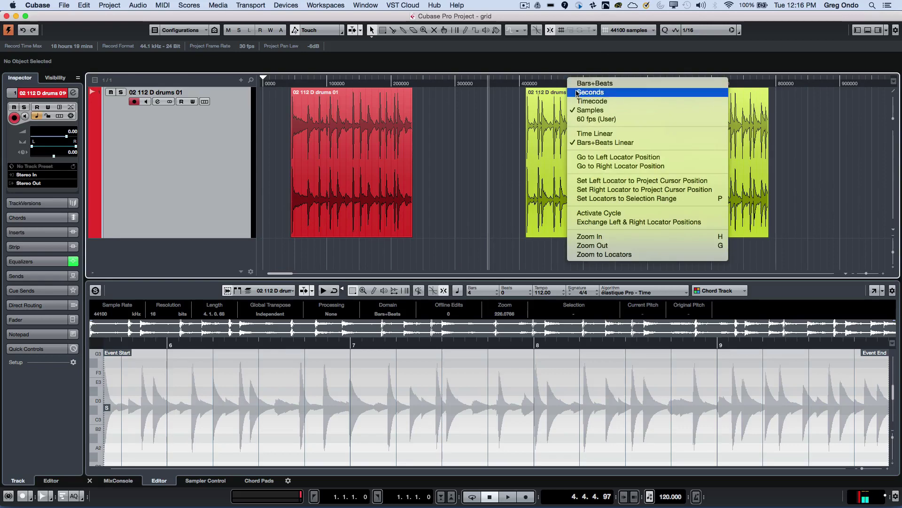
{"action": "left_click", "coordinate": [580, 83]}
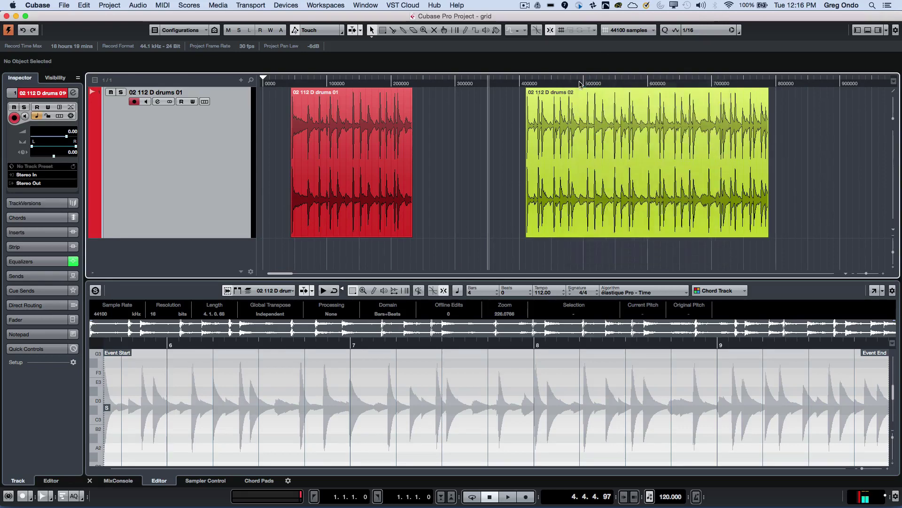
{"action": "left_click", "coordinate": [630, 31]}
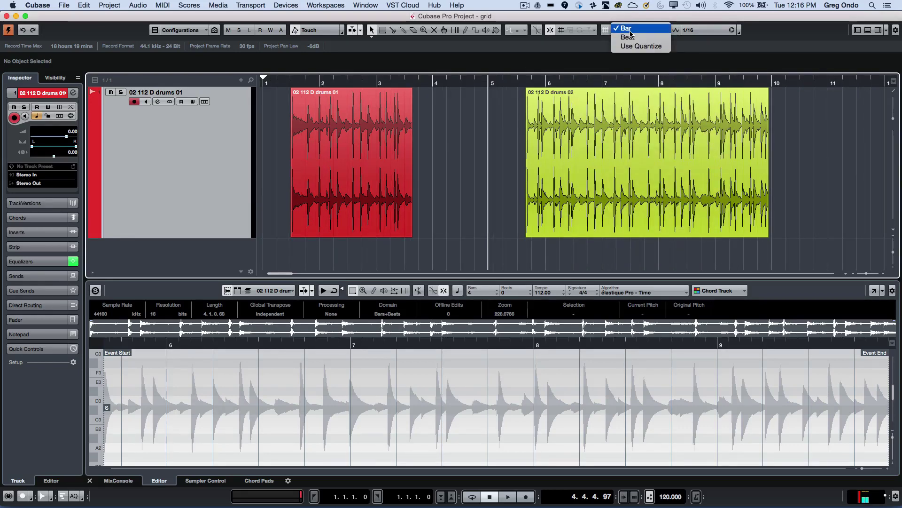
{"action": "left_click", "coordinate": [630, 31]}
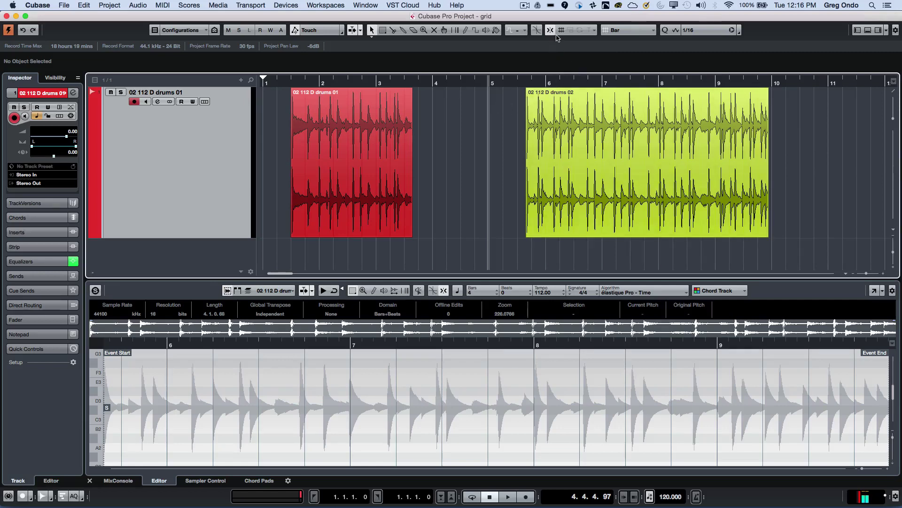
With Snap Type on Grid, drag the drums 02 event to start at bar 6
{"action": "left_click", "coordinate": [570, 31]}
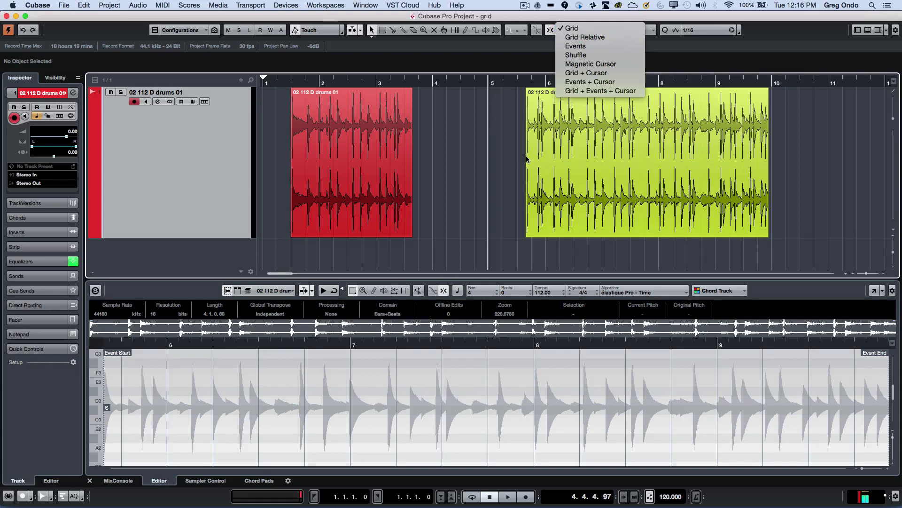
{"action": "left_click", "coordinate": [508, 160]}
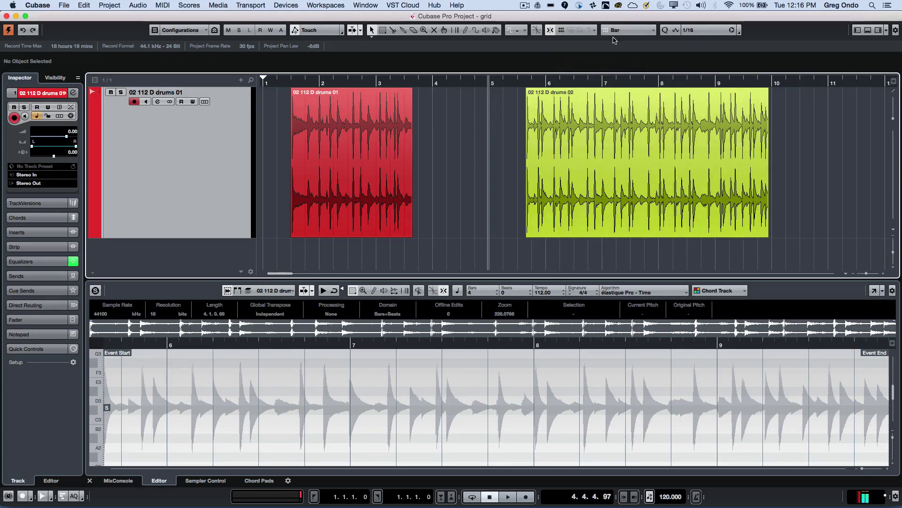
{"action": "left_click_drag", "start_coordinate": [566, 128], "coordinate": [632, 149]}
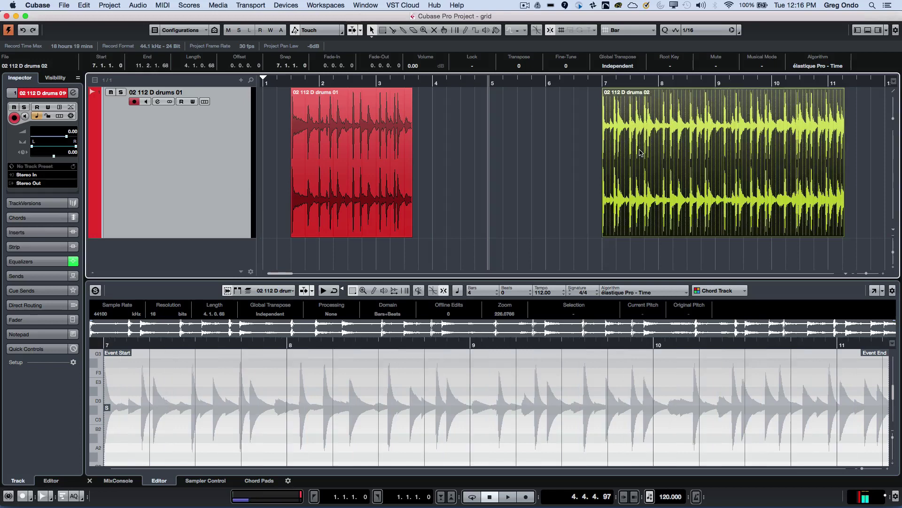
Try a Beat grid by sliding drums 02 along beats, then restore the Bar grid
{"action": "left_click", "coordinate": [617, 34]}
{"action": "left_click", "coordinate": [621, 39]}
{"action": "left_click_drag", "start_coordinate": [633, 127], "coordinate": [584, 151]}
{"action": "left_click", "coordinate": [628, 30]}
{"action": "left_click", "coordinate": [629, 20]}
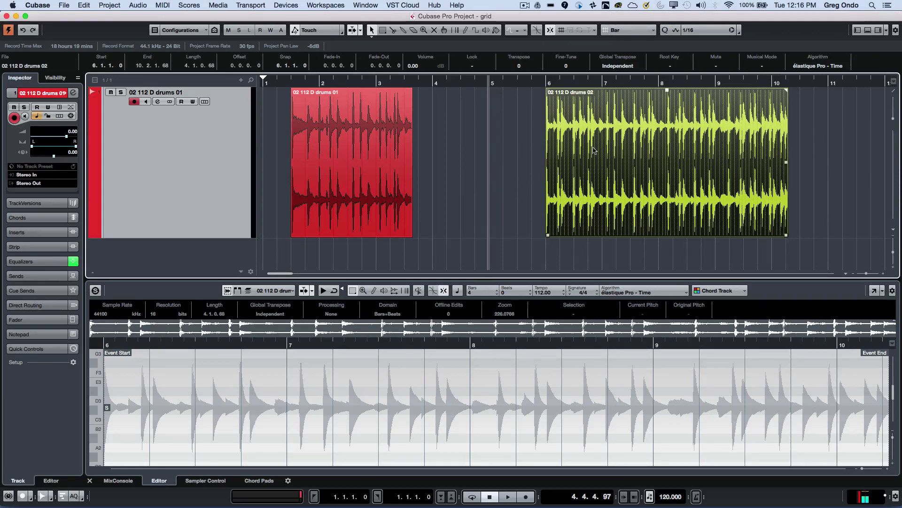
{"action": "left_click", "coordinate": [369, 216]}
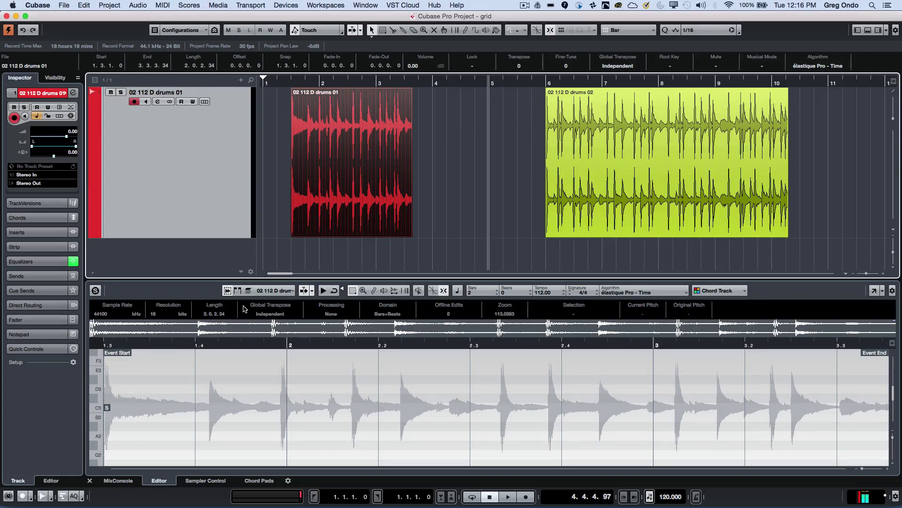
In the sample editor, show event start/end and move the snap point to about beat 1.4
{"action": "left_click", "coordinate": [227, 291]}
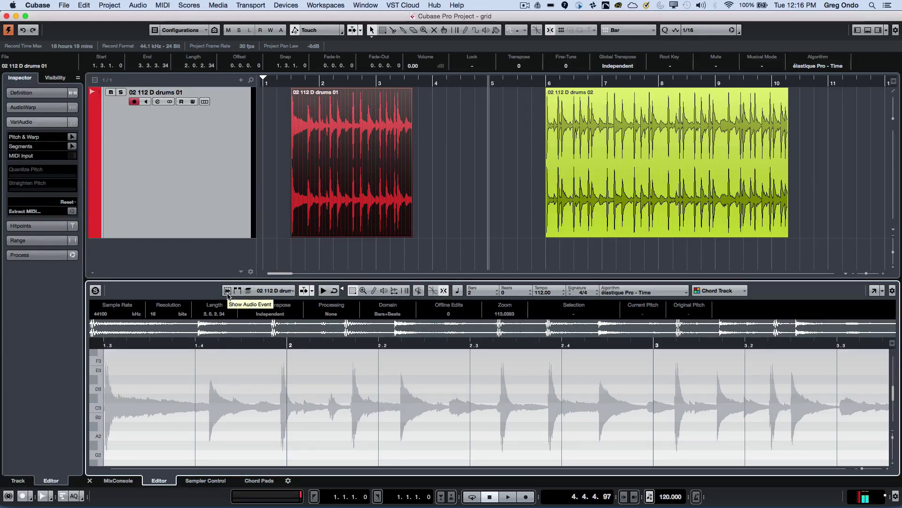
{"action": "left_click", "coordinate": [227, 291]}
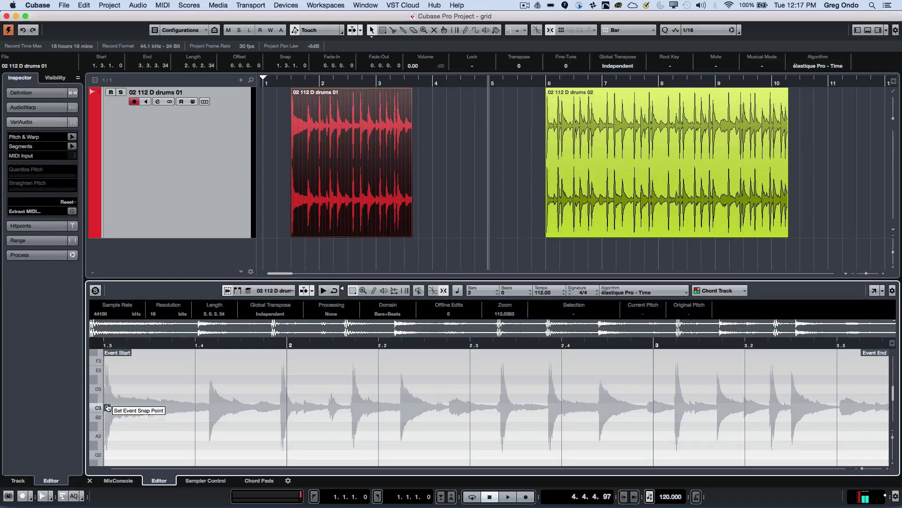
{"action": "left_click_drag", "start_coordinate": [108, 408], "coordinate": [212, 408]}
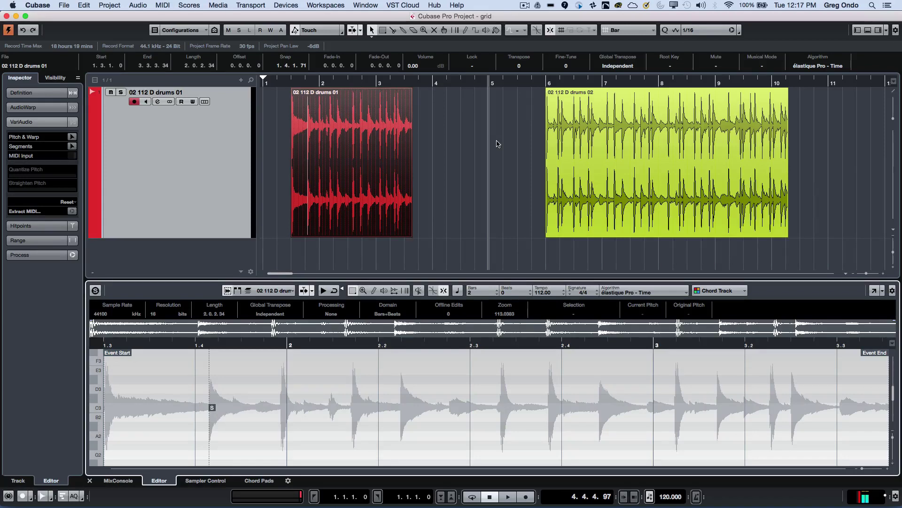
Keeping Grid snap, move the red event a bar later and back, then set its snap point to the event start
{"action": "left_click", "coordinate": [561, 31]}
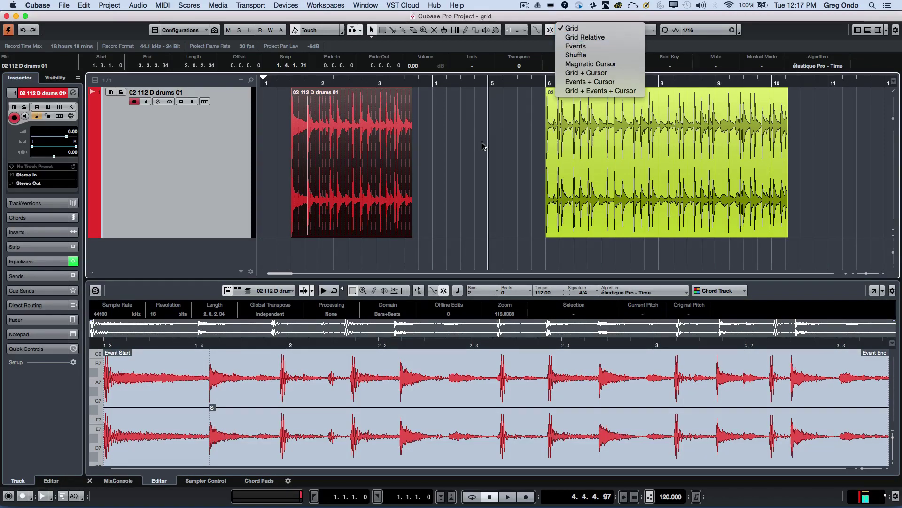
{"action": "left_click", "coordinate": [571, 27]}
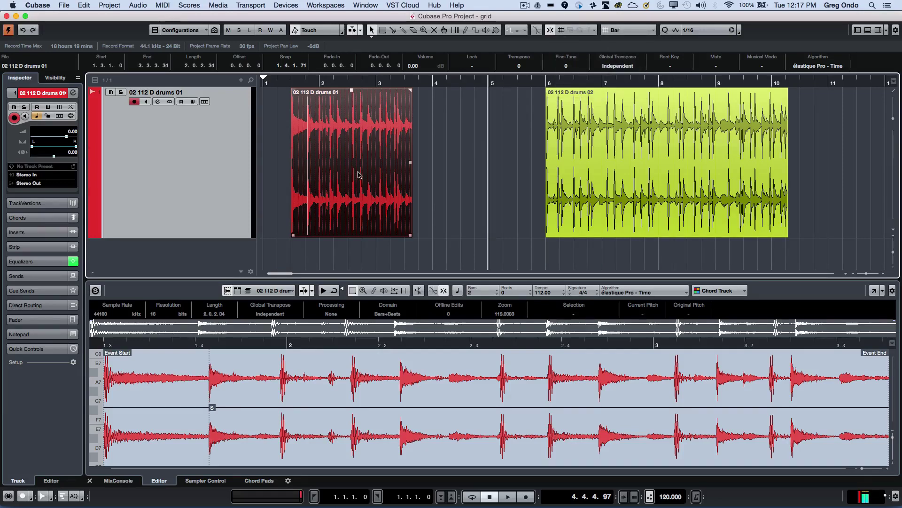
{"action": "left_click_drag", "start_coordinate": [334, 168], "coordinate": [402, 160]}
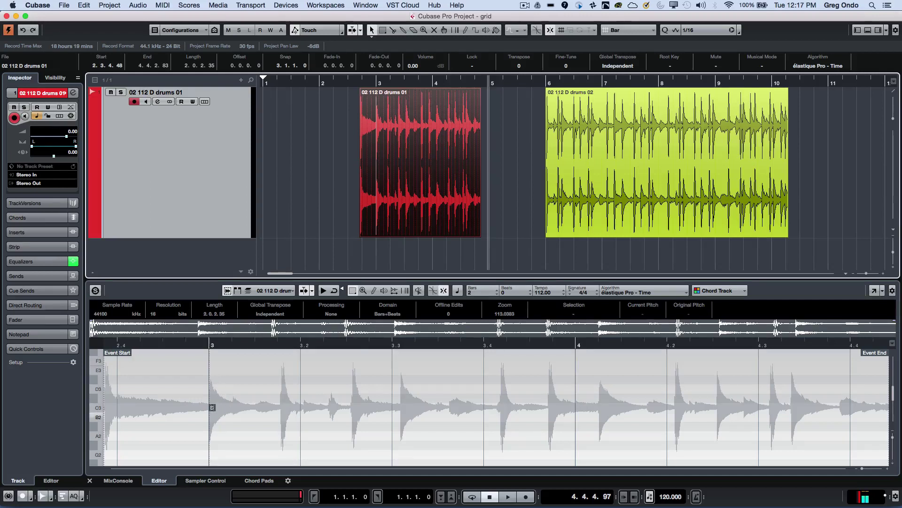
{"action": "left_click_drag", "start_coordinate": [402, 150], "coordinate": [364, 140]}
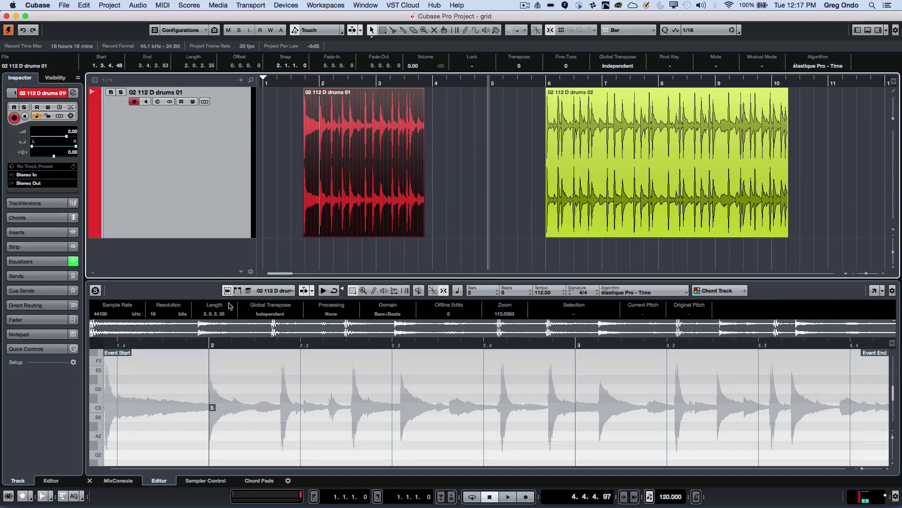
{"action": "left_click", "coordinate": [212, 416]}
{"action": "left_click_drag", "start_coordinate": [143, 407], "coordinate": [106, 407]}
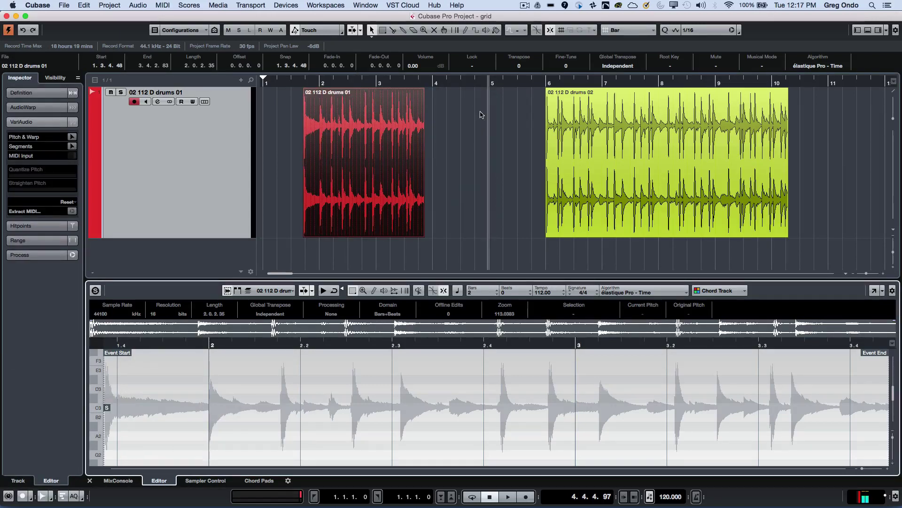
Choose Grid Relative snapping and nudge the green drums 02 event to 5.4.3.20
{"action": "left_click", "coordinate": [567, 31]}
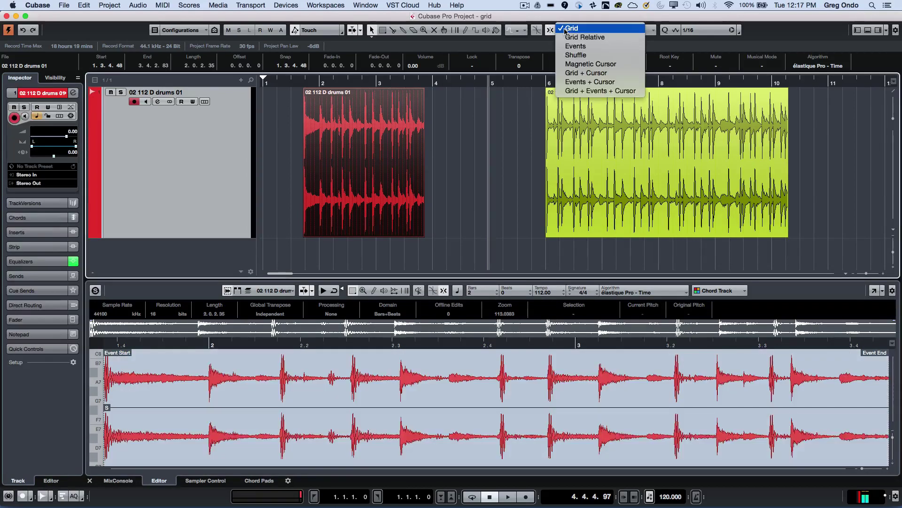
{"action": "left_click", "coordinate": [571, 37]}
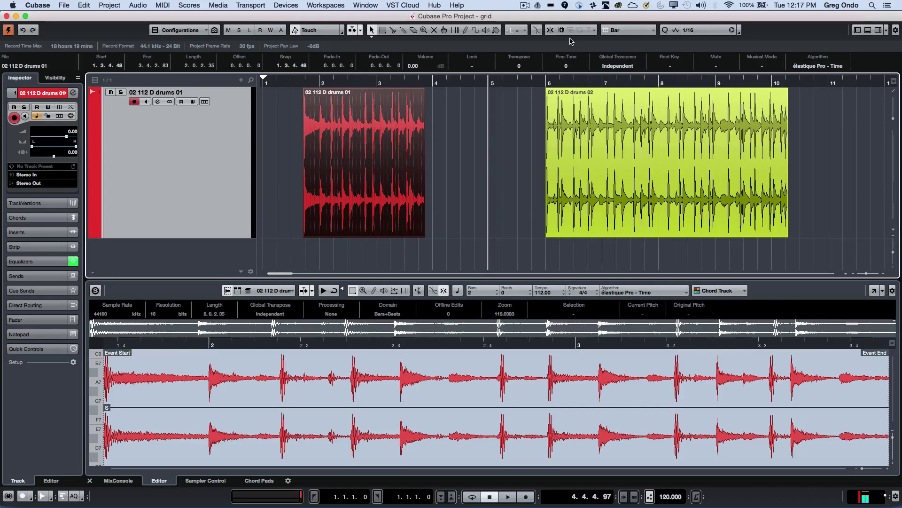
{"action": "left_click", "coordinate": [572, 120]}
{"action": "left_click_drag", "start_coordinate": [572, 119], "coordinate": [565, 121]}
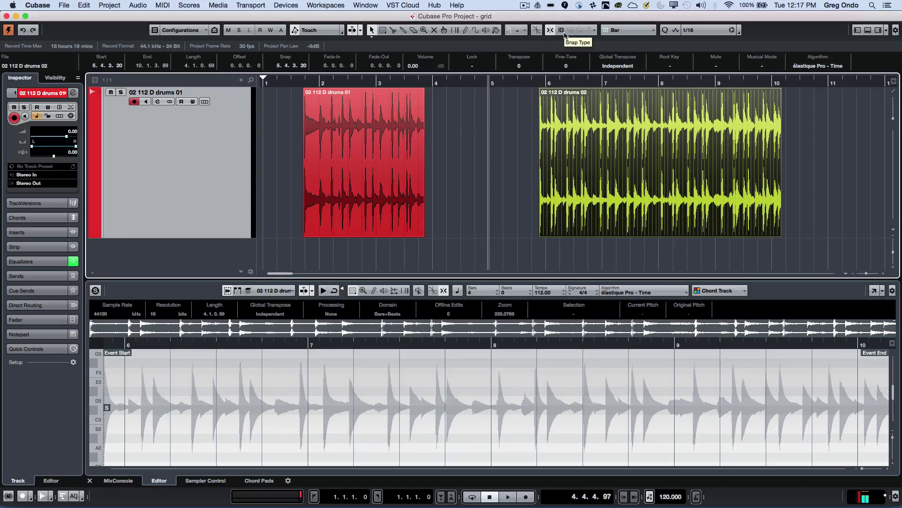
Delete and undo the green event, then drag it one bar later keeping its offset
{"action": "left_click", "coordinate": [562, 32]}
{"action": "left_click", "coordinate": [498, 145]}
{"action": "left_click", "coordinate": [537, 82]}
{"action": "left_click_drag", "start_coordinate": [536, 89], "coordinate": [537, 97]}
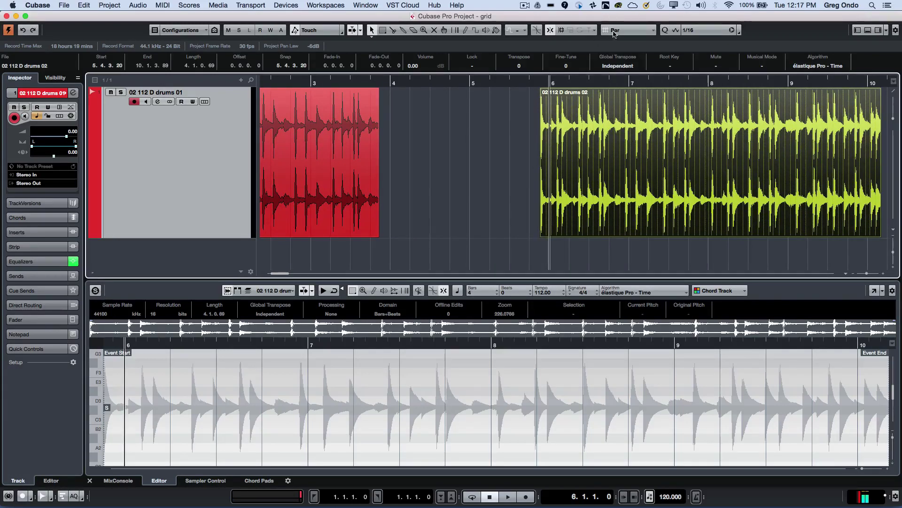
{"action": "key", "text": "Delete"}
{"action": "key", "text": "super+z"}
{"action": "left_click_drag", "start_coordinate": [582, 140], "coordinate": [644, 147]}
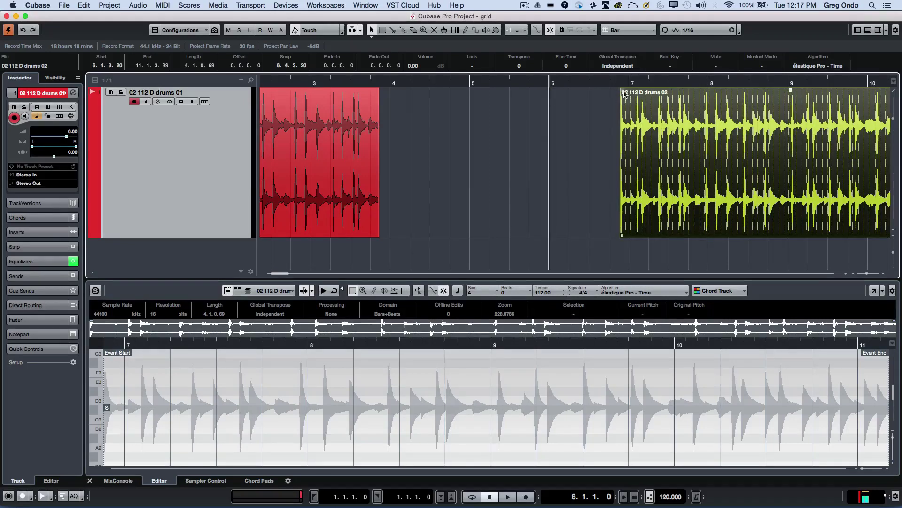
{"action": "mouse_move", "coordinate": [624, 119]}
Move the green event another bar later, keeping the grid size at Bar
{"action": "mouse_move", "coordinate": [653, 135]}
{"action": "left_click_drag", "start_coordinate": [685, 139], "coordinate": [571, 139]}
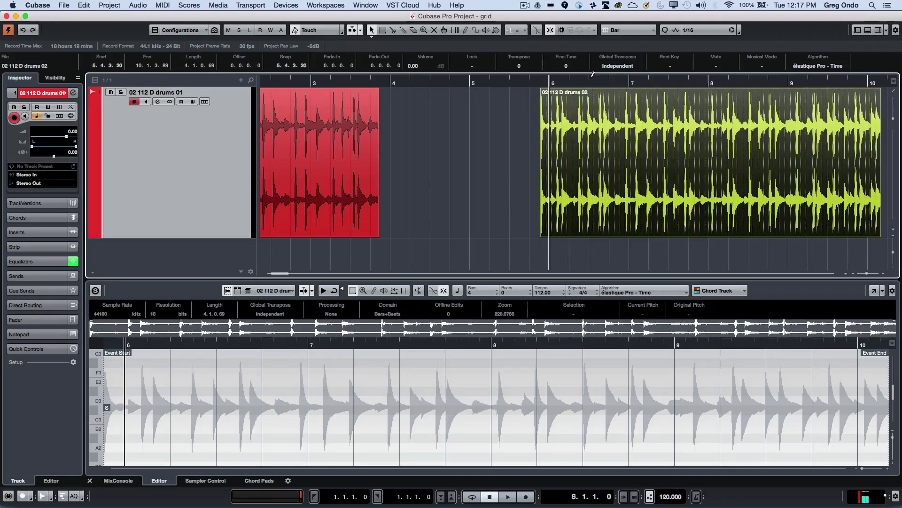
{"action": "left_click", "coordinate": [624, 30]}
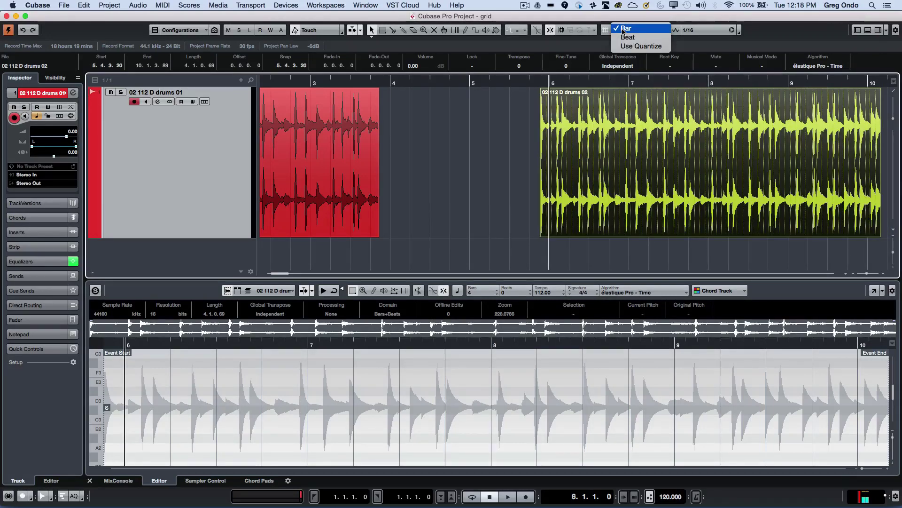
{"action": "left_click", "coordinate": [563, 32]}
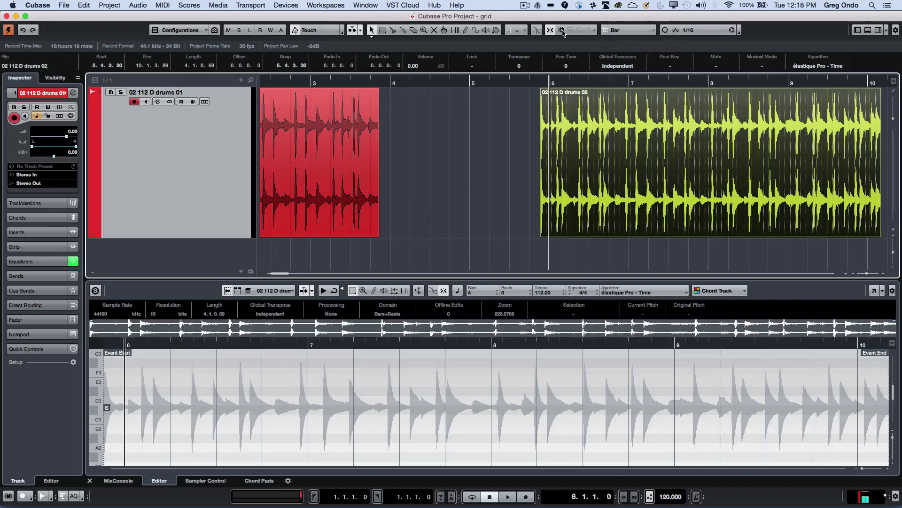
Set the Snap Type to Events and clear the event selection
{"action": "left_click", "coordinate": [562, 31]}
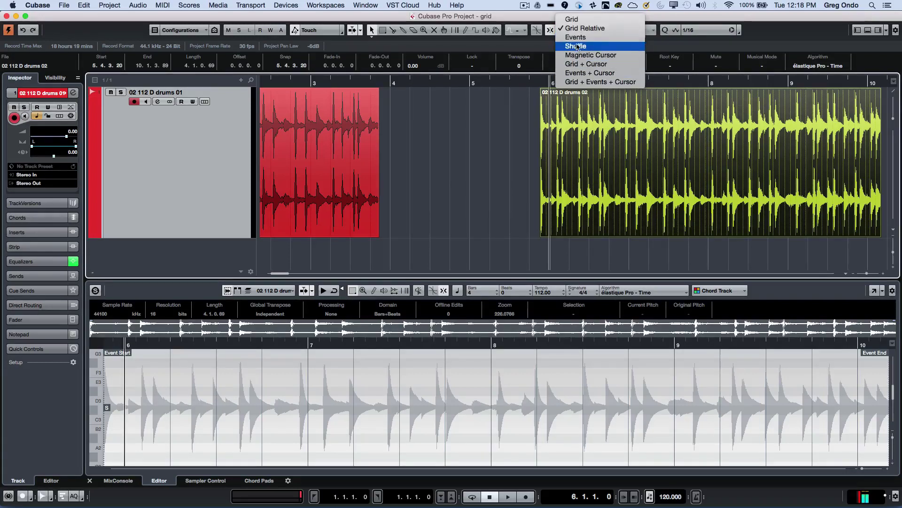
{"action": "left_click", "coordinate": [357, 182]}
{"action": "left_click", "coordinate": [556, 150]}
{"action": "left_click", "coordinate": [324, 134]}
{"action": "left_click", "coordinate": [478, 150]}
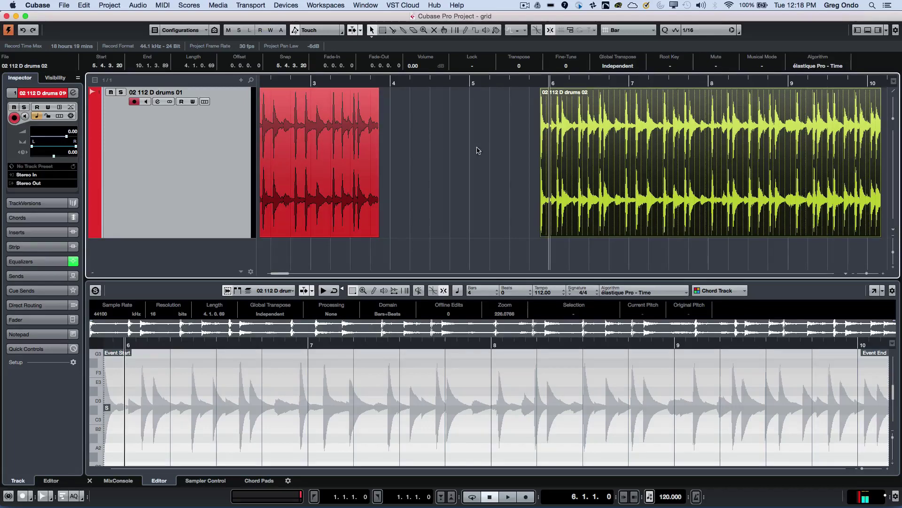
Drag the green event until it snaps to the red event's end at 3.4.2.83
{"action": "left_click_drag", "start_coordinate": [575, 175], "coordinate": [450, 168]}
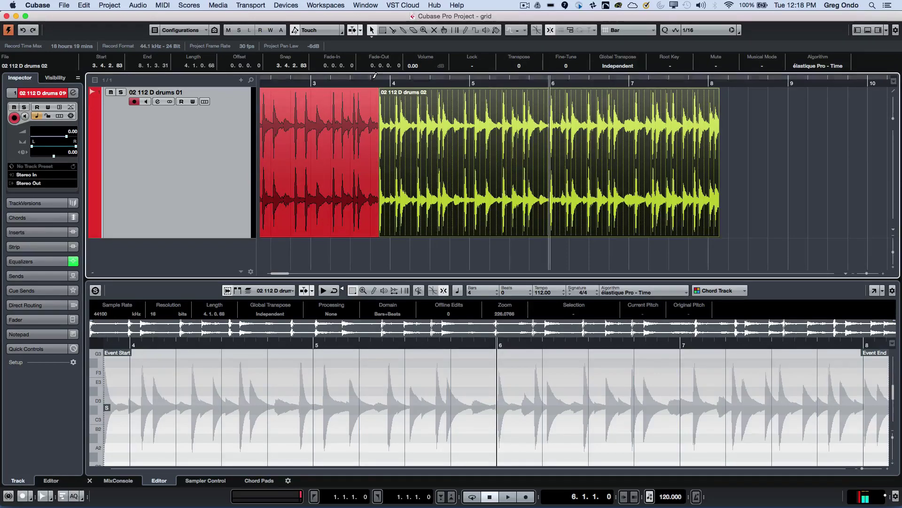
{"action": "left_click_drag", "start_coordinate": [376, 84], "coordinate": [441, 169]}
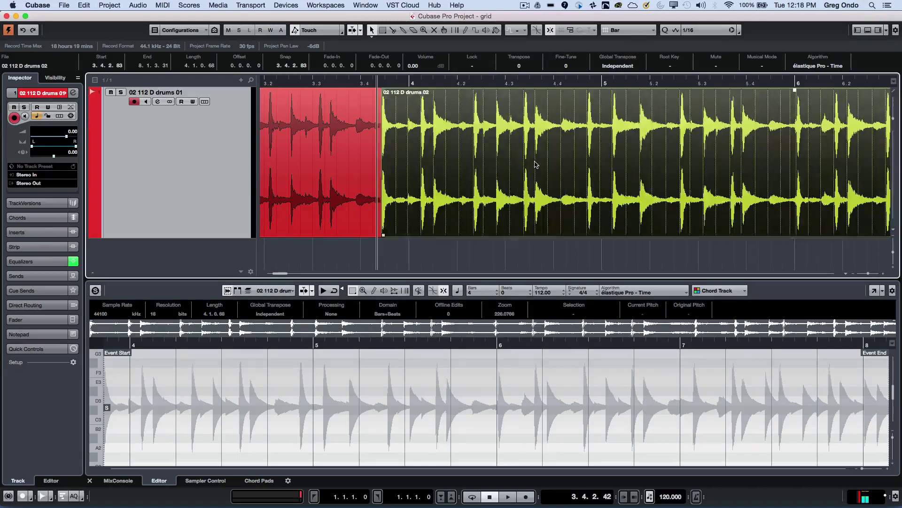
{"action": "left_click_drag", "start_coordinate": [535, 164], "coordinate": [653, 164]}
{"action": "left_click", "coordinate": [480, 201]}
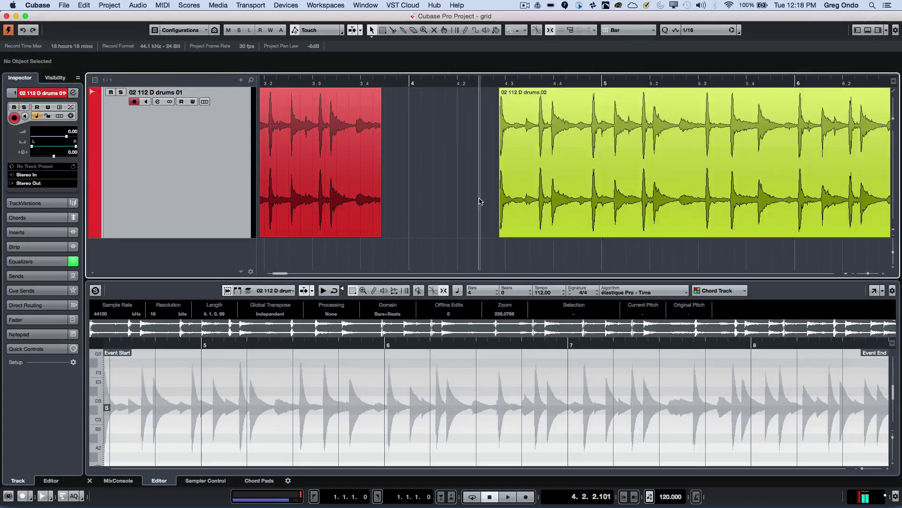
{"action": "left_click_drag", "start_coordinate": [676, 187], "coordinate": [566, 193]}
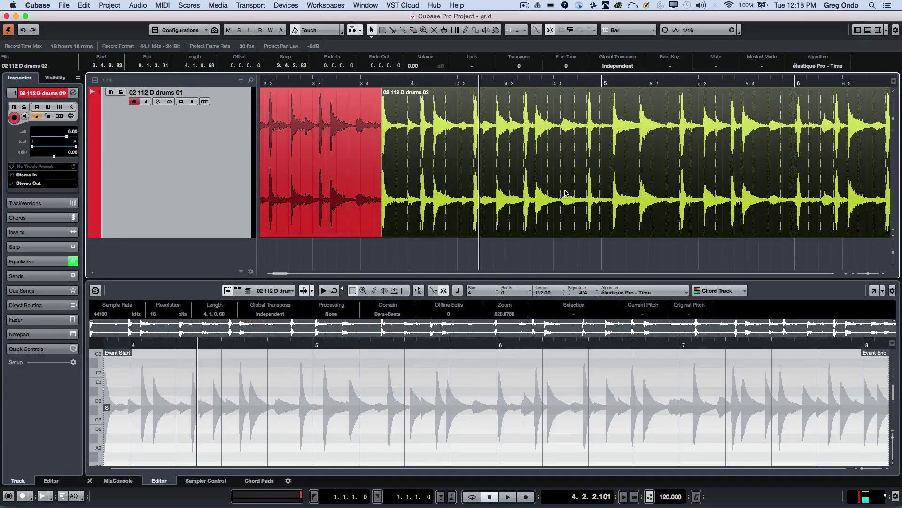
{"action": "key", "text": "g"}
{"action": "key", "text": "g"}
{"action": "key", "text": "g"}
{"action": "key", "text": "g"}
{"action": "key", "text": "g"}
{"action": "key", "text": "g"}
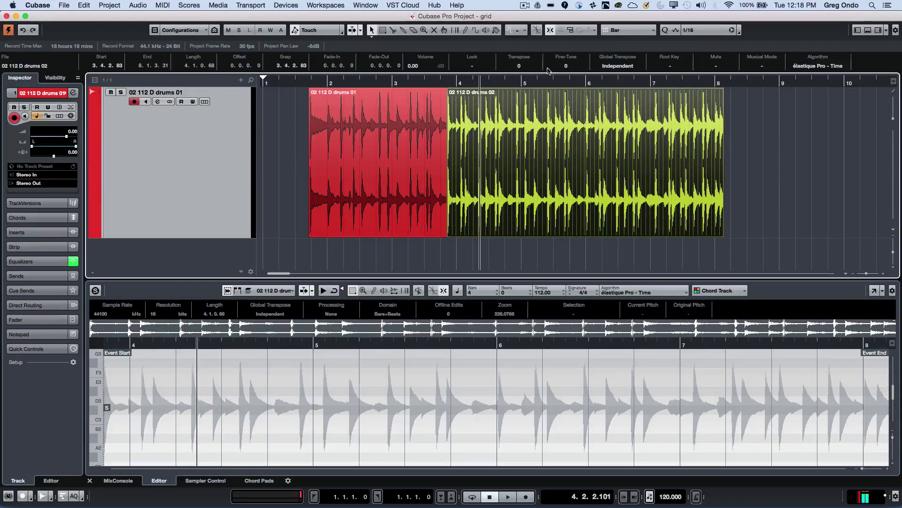
Choose Shuffle snapping and try dragging the green drums 02 event earlier
{"action": "left_click", "coordinate": [567, 30]}
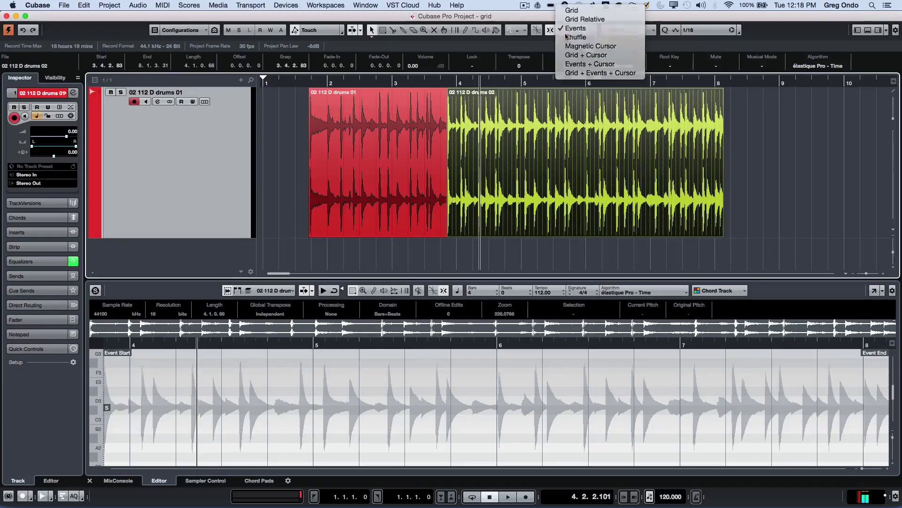
{"action": "left_click", "coordinate": [567, 37]}
{"action": "left_click", "coordinate": [774, 170]}
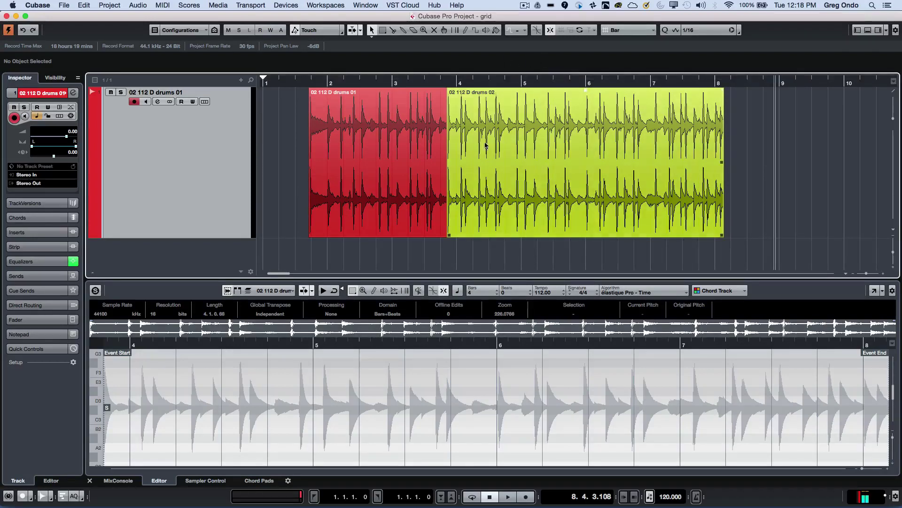
{"action": "left_click", "coordinate": [598, 140]}
{"action": "left_click_drag", "start_coordinate": [594, 140], "coordinate": [337, 150]}
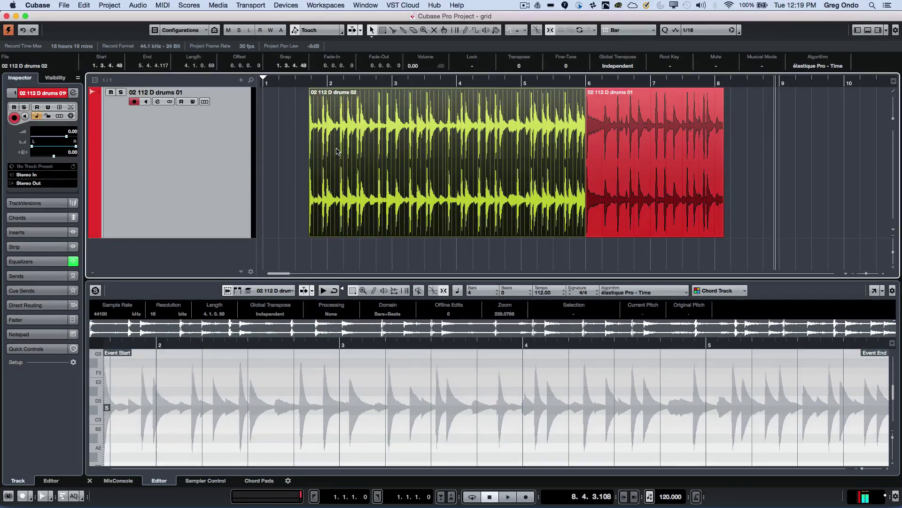
{"action": "left_click", "coordinate": [285, 151]}
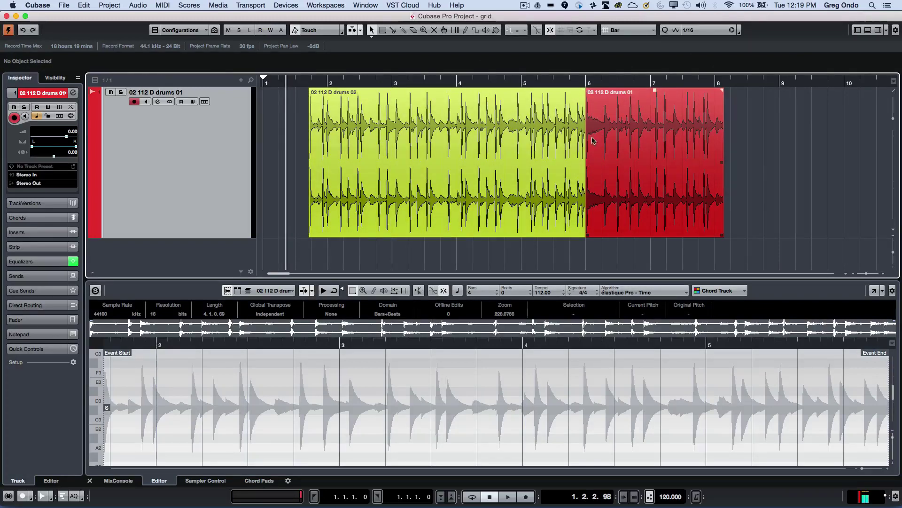
Drag drums 01 in front of drums 02 so the two events swap places
{"action": "left_click", "coordinate": [645, 137]}
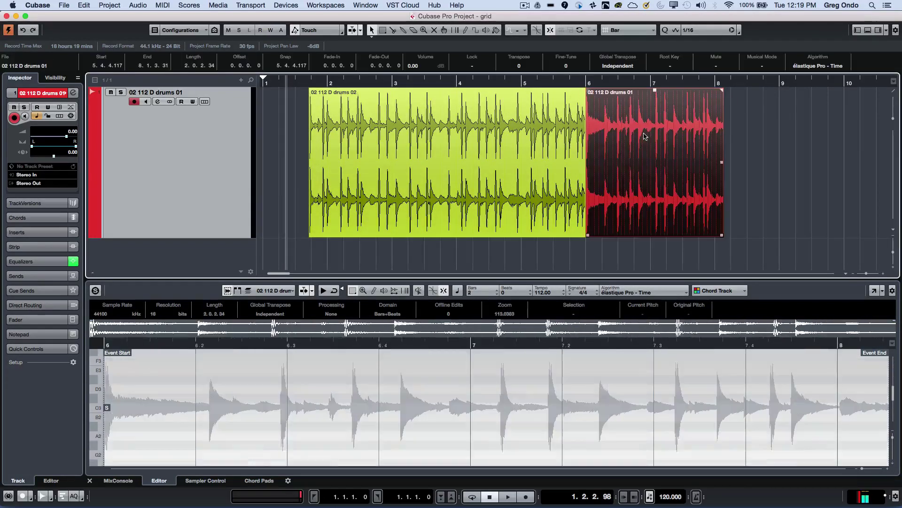
{"action": "left_click_drag", "start_coordinate": [513, 160], "coordinate": [312, 150]}
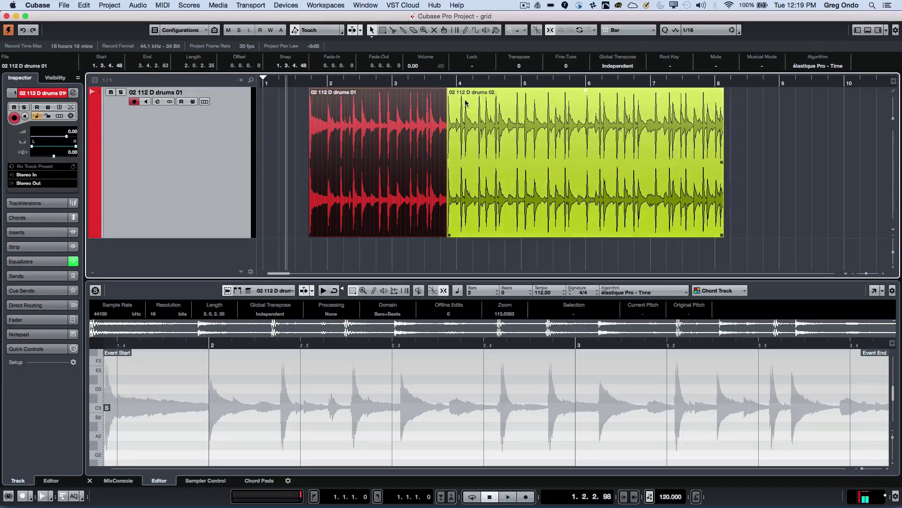
{"action": "left_click", "coordinate": [559, 32]}
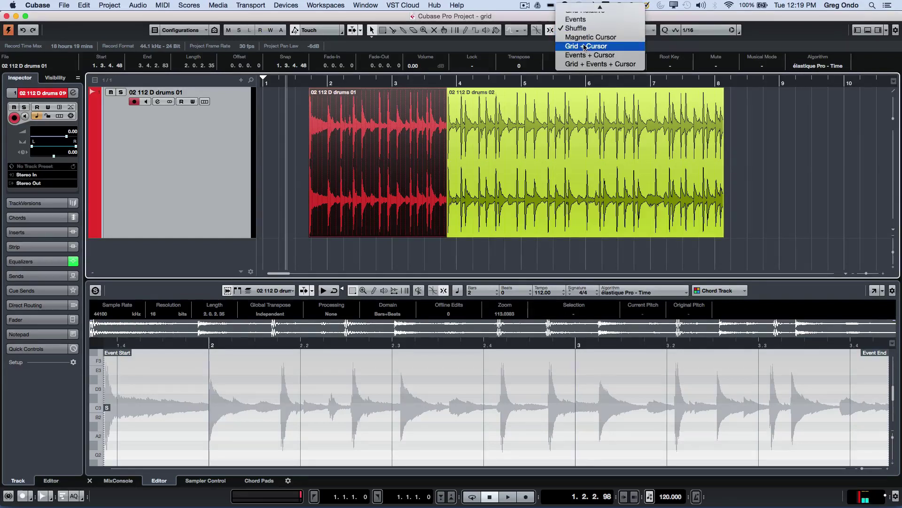
Switch Snap Type to Magnetic Cursor and move drums 02 later into bar 5
{"action": "left_click", "coordinate": [543, 152]}
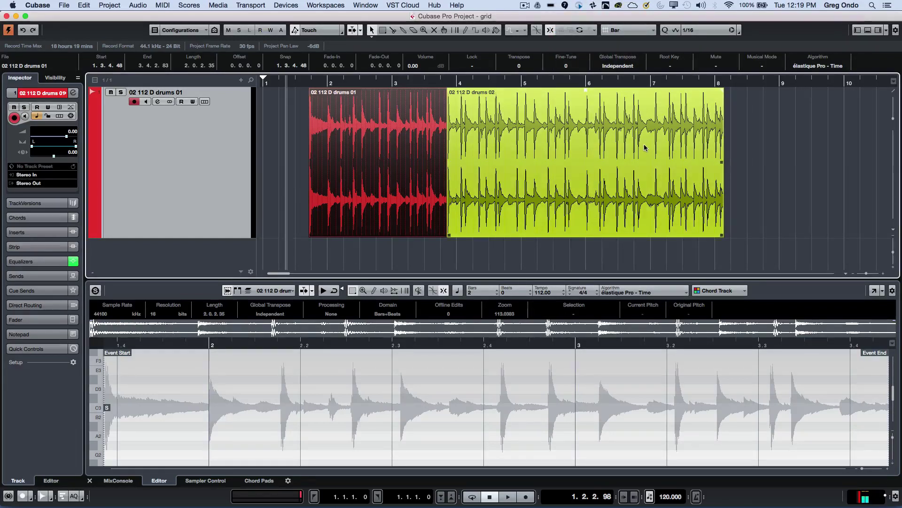
{"action": "left_click", "coordinate": [577, 33]}
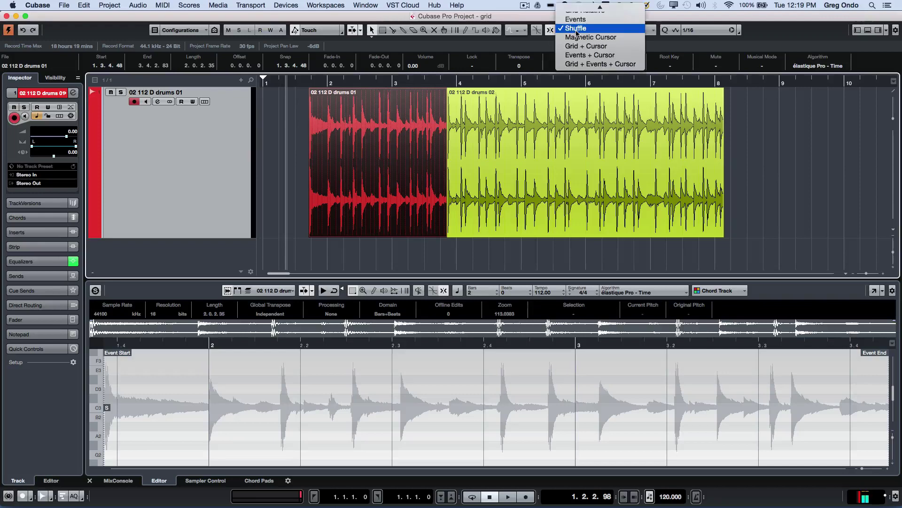
{"action": "left_click", "coordinate": [583, 36]}
{"action": "left_click_drag", "start_coordinate": [548, 128], "coordinate": [651, 127]}
Snap drums 02 to the project cursor at 4.2.3.44, then move it past bar 7
{"action": "left_click", "coordinate": [482, 87]}
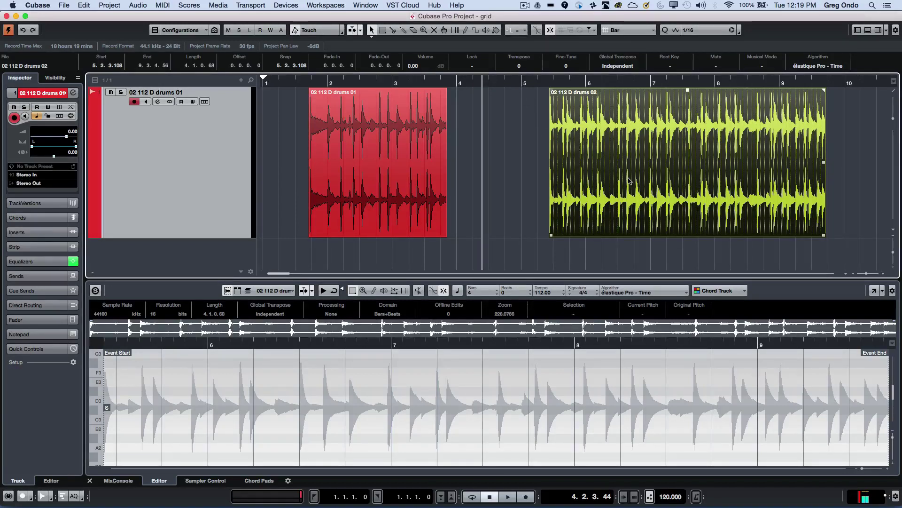
{"action": "left_click_drag", "start_coordinate": [630, 180], "coordinate": [594, 202]}
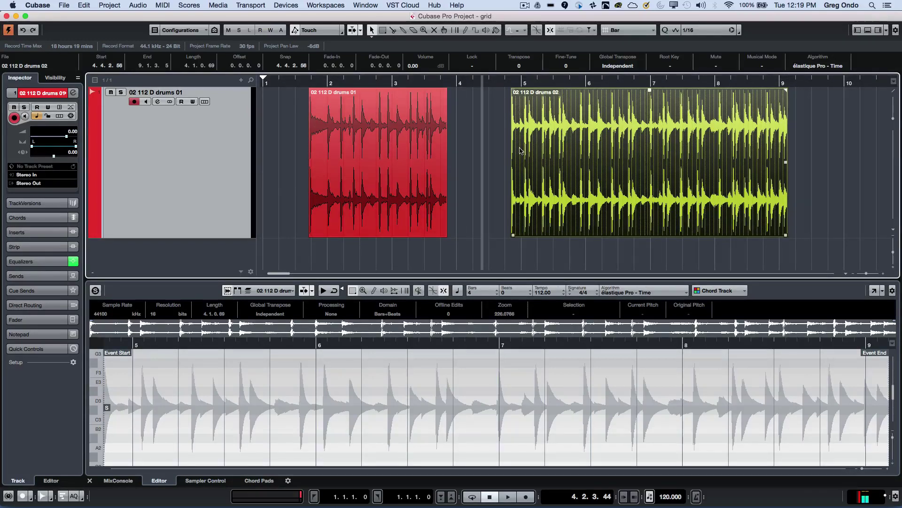
{"action": "left_click_drag", "start_coordinate": [565, 152], "coordinate": [732, 150]}
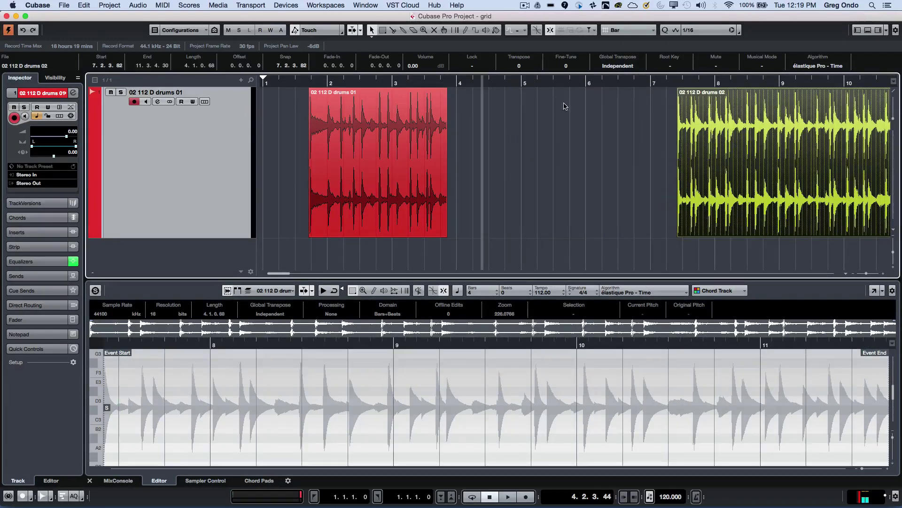
Place the cursor near bar 4.4 and shift drums 01 to span 2.2.2.50–4.2.4.84
{"action": "left_click", "coordinate": [509, 81]}
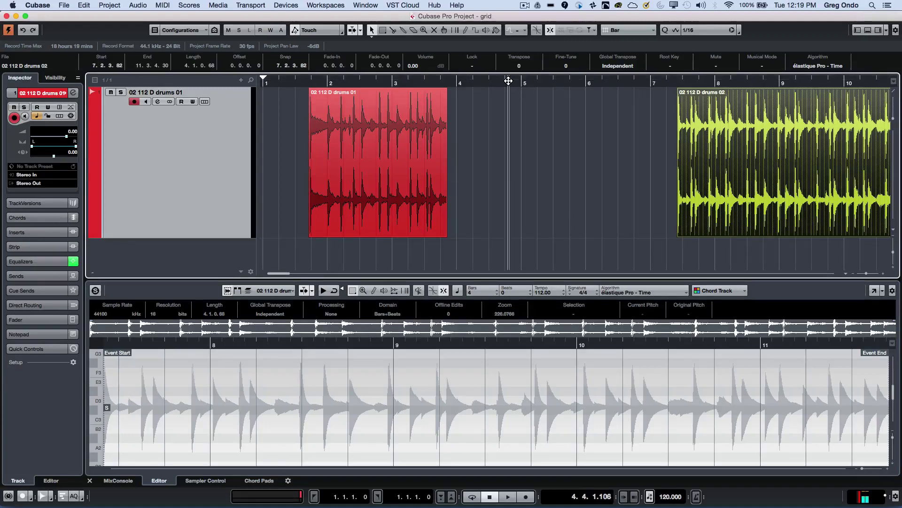
{"action": "left_click_drag", "start_coordinate": [407, 141], "coordinate": [440, 174]}
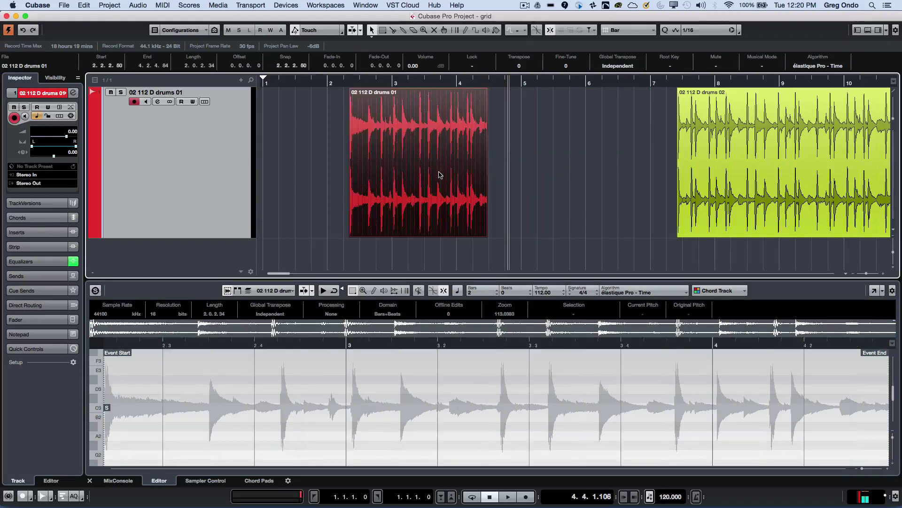
{"action": "left_click", "coordinate": [557, 29]}
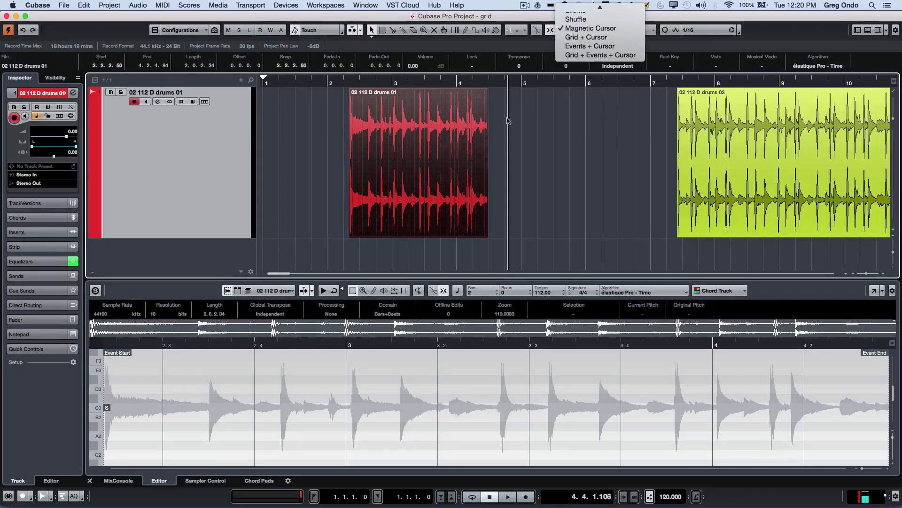
Snap drums 01 to bar 2 with Grid + Cursor, then move drums 02 to 6.3.3.103 with Events + Cursor
{"action": "left_click", "coordinate": [587, 37]}
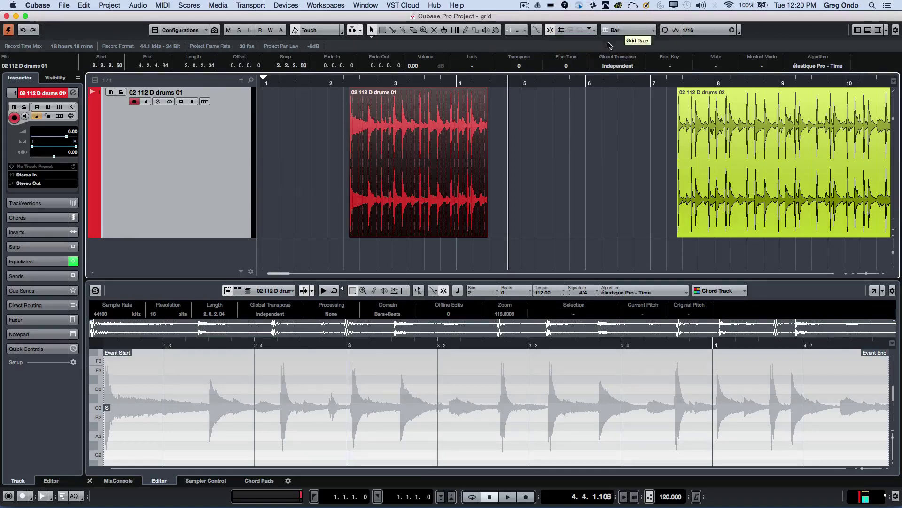
{"action": "left_click_drag", "start_coordinate": [424, 144], "coordinate": [399, 126]}
{"action": "left_click", "coordinate": [568, 29]}
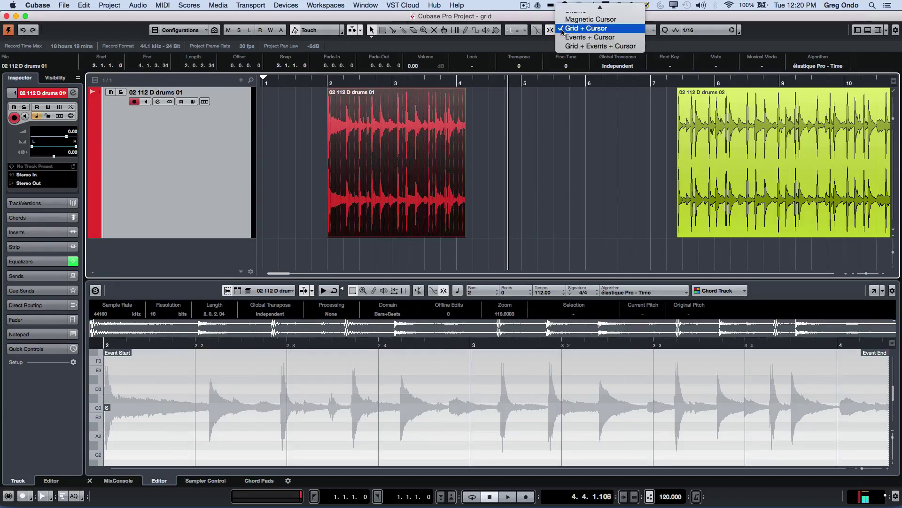
{"action": "left_click", "coordinate": [591, 38]}
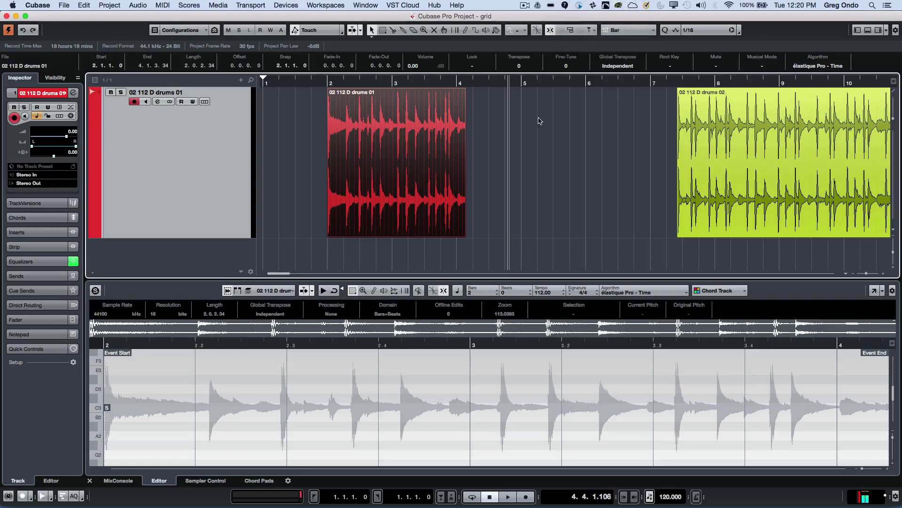
{"action": "left_click_drag", "start_coordinate": [721, 143], "coordinate": [610, 157]}
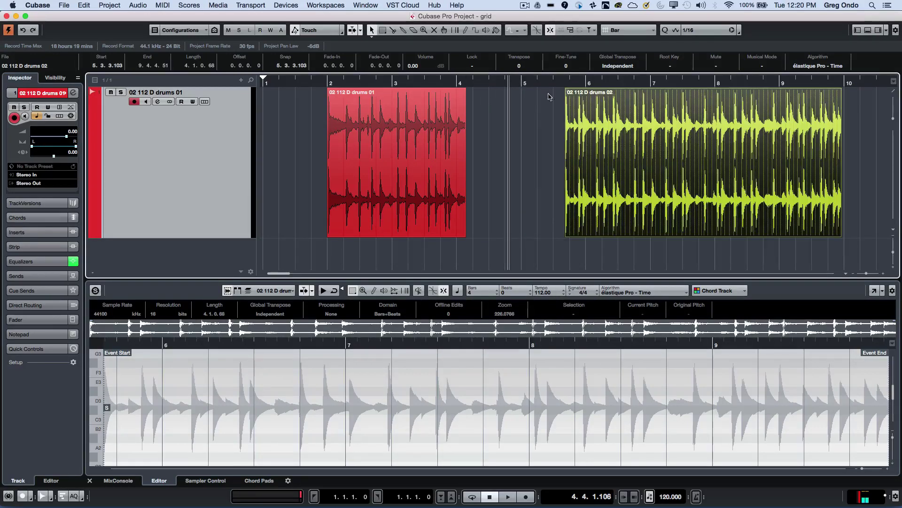
{"action": "left_click", "coordinate": [569, 30]}
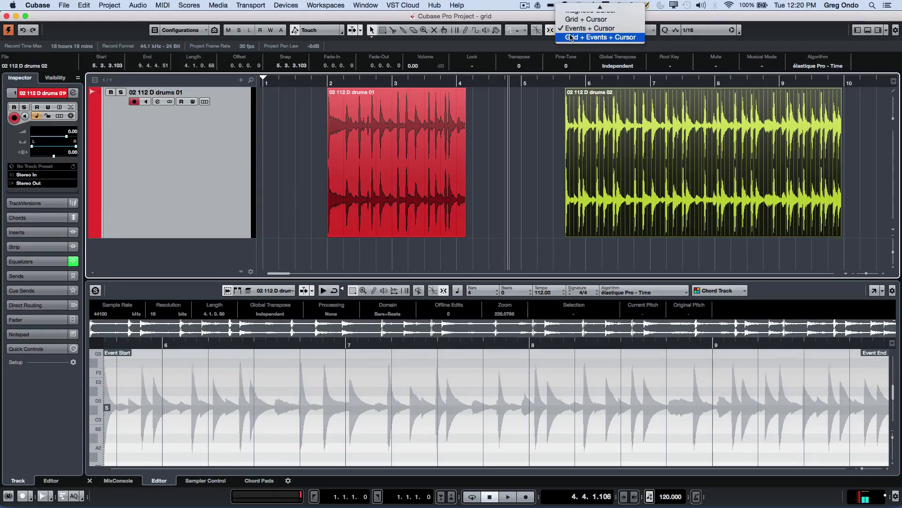
Under Grid + Events + Cursor snapping, drag drums 02 to start exactly at 6.1.1.0
{"action": "left_click", "coordinate": [571, 38]}
{"action": "mouse_move", "coordinate": [625, 161]}
{"action": "left_mouse_down"}
{"action": "mouse_move", "coordinate": [728, 153]}
{"action": "mouse_move", "coordinate": [529, 178]}
{"action": "mouse_move", "coordinate": [574, 162]}
{"action": "mouse_move", "coordinate": [665, 163]}
{"action": "mouse_move", "coordinate": [551, 160]}
{"action": "mouse_move", "coordinate": [628, 157]}
{"action": "left_mouse_up"}
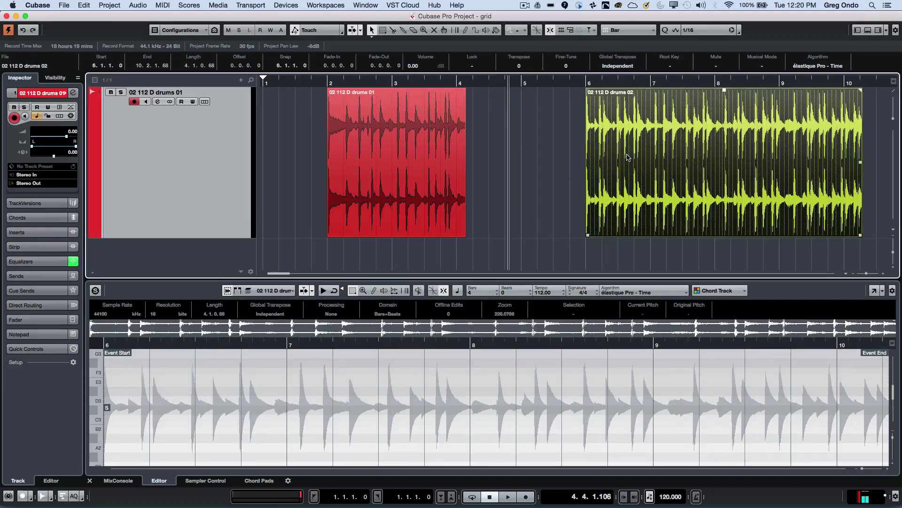
{"action": "left_click", "coordinate": [566, 30]}
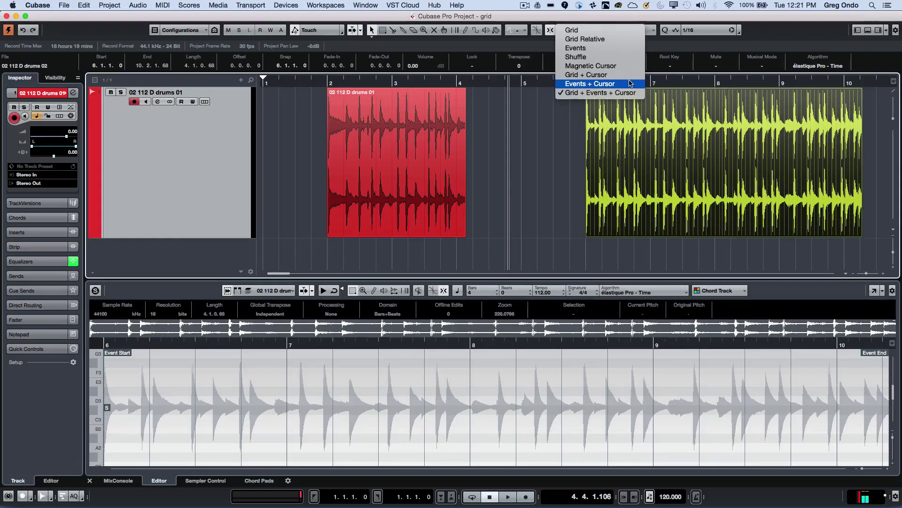
Dismiss the snap type list with Grid + Events + Cursor kept, then select the drums 02 event
{"action": "left_click", "coordinate": [567, 167]}
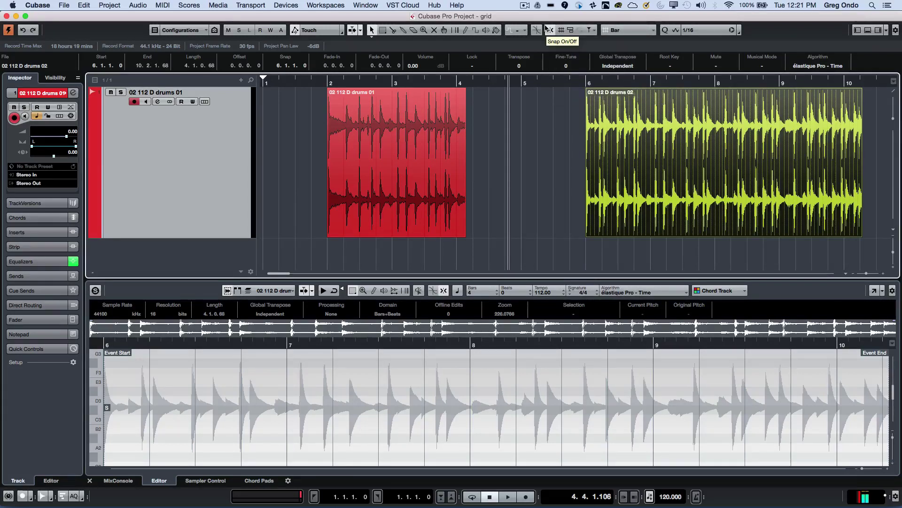
{"action": "left_click", "coordinate": [614, 146]}
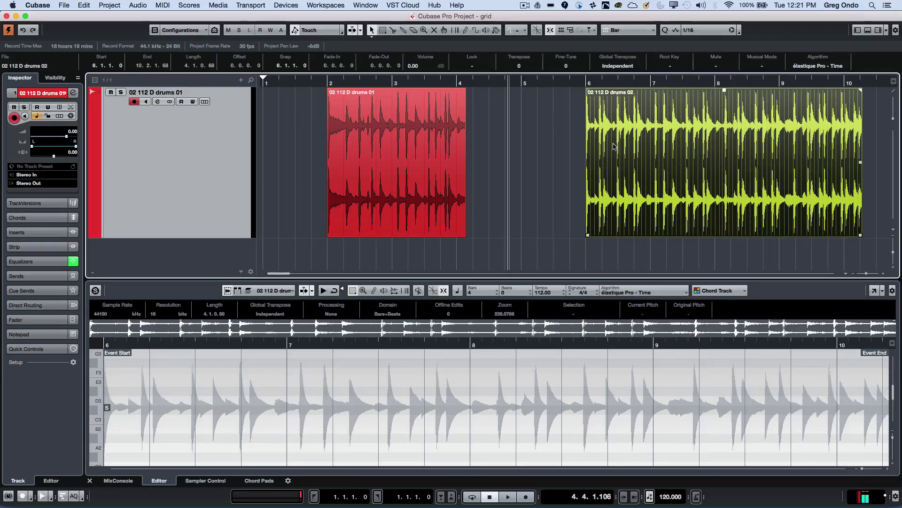